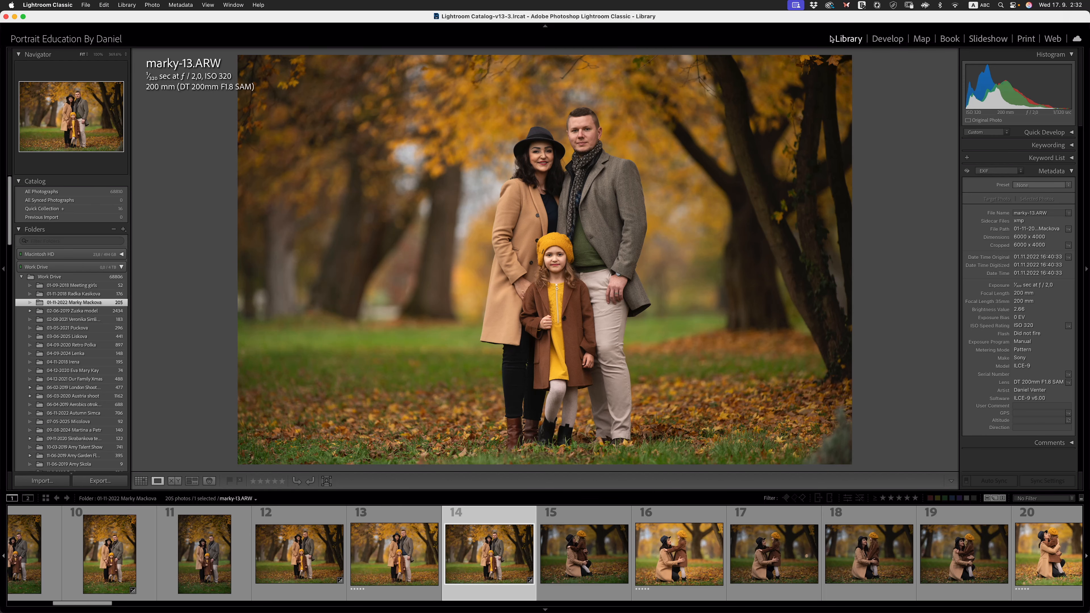
- Bring the 01-09-2025 shoot folder from Finder into Lightroom Classic's import window and restore the window to full size
left_click_drag(700, 16, 757, 220)
left_click_drag(418, 90, 520, 417)
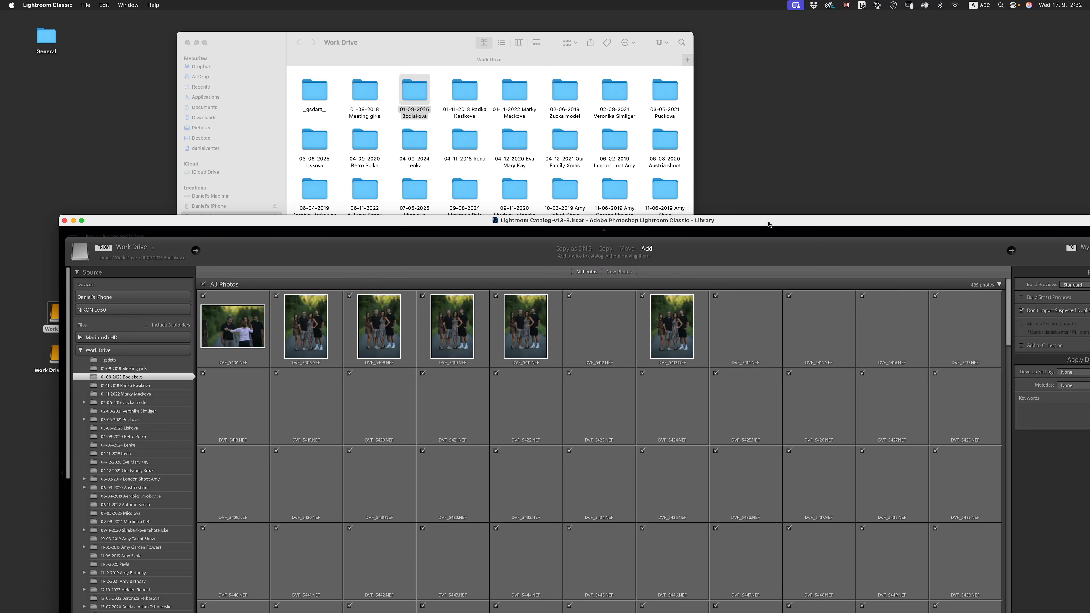
double_click(768, 224)
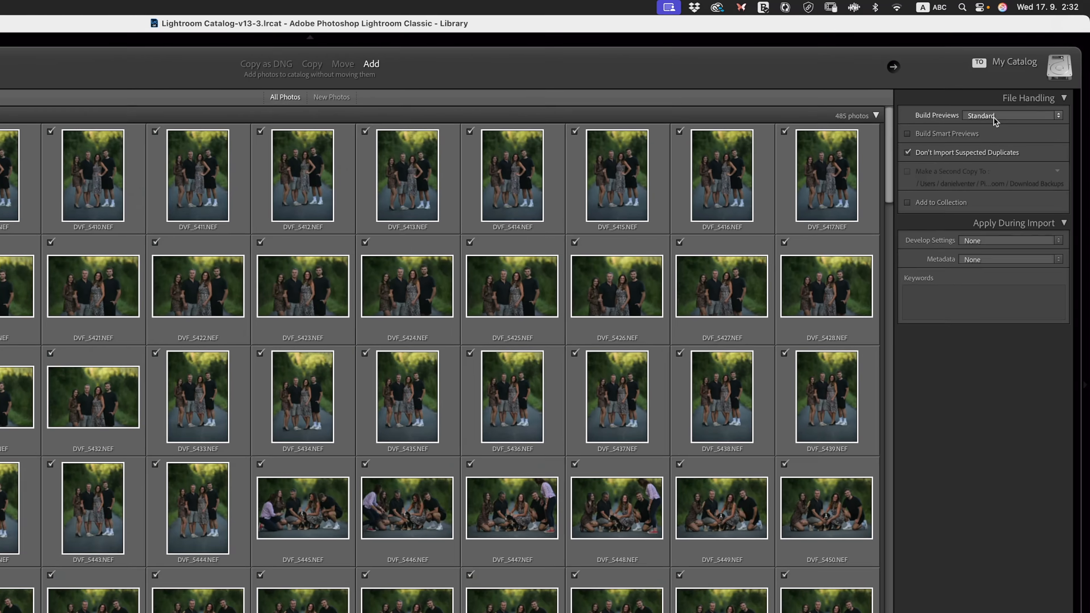
- Set Build Previews to Embedded & Sidecar and import the photos of the 01-09-2025 shoot into the catalog
left_click(1026, 81)
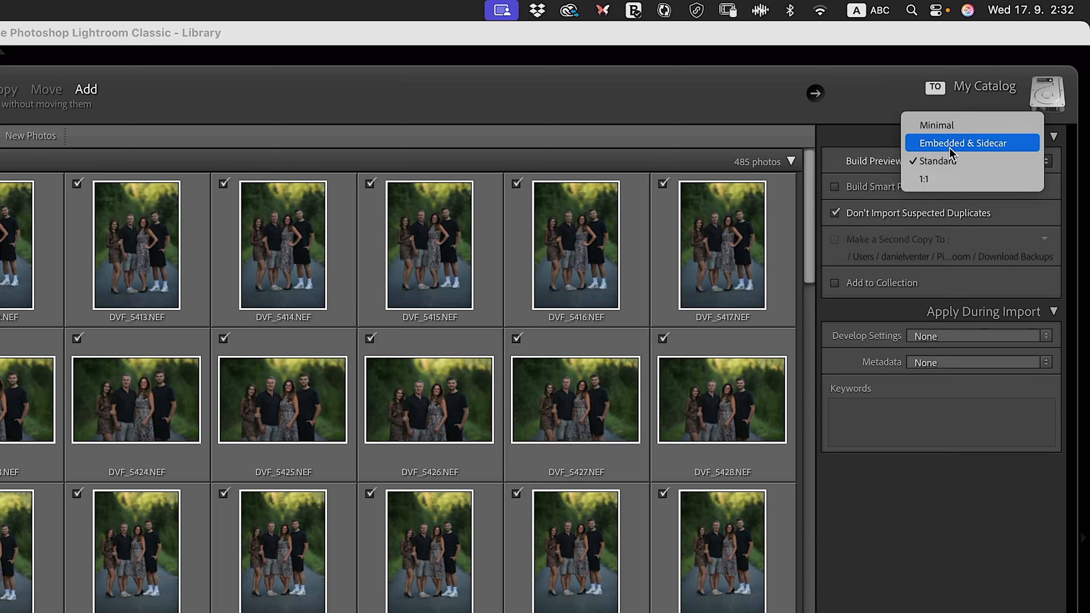
left_click(950, 148)
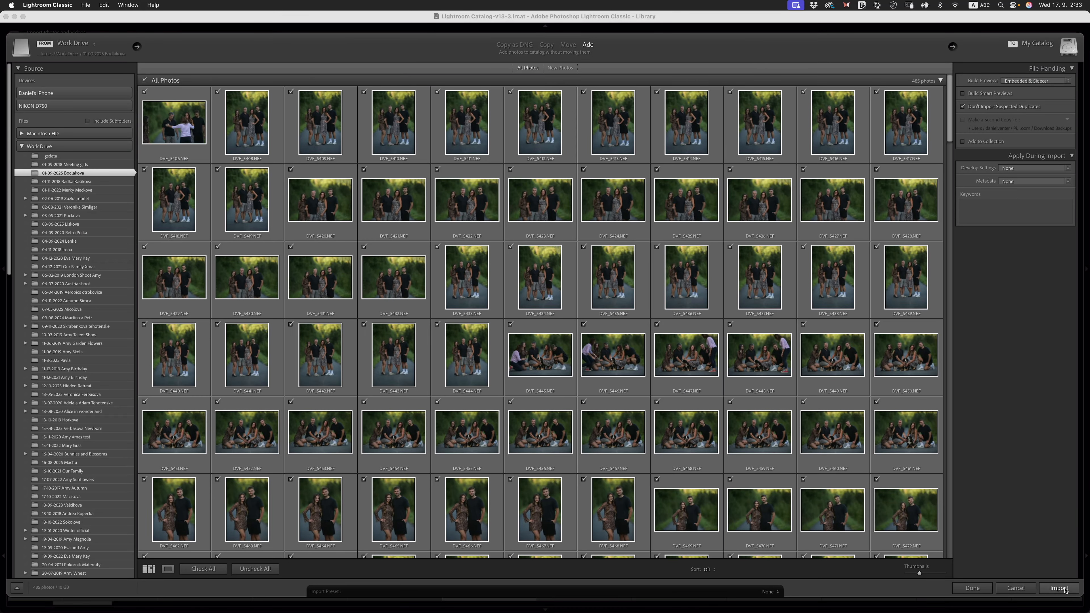
left_click(1061, 589)
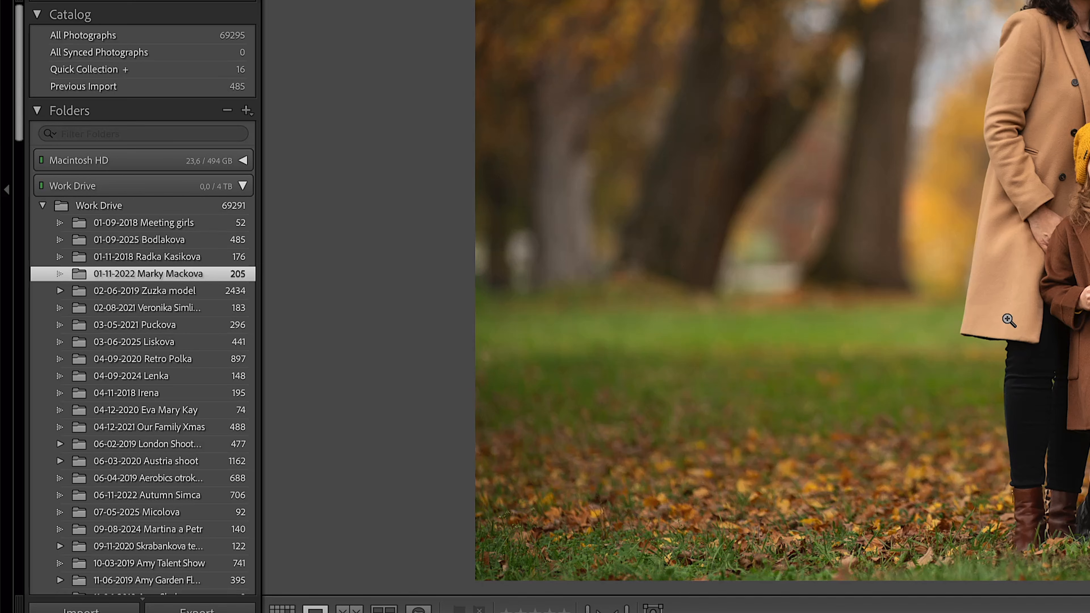
- Filter the folders by the model's first name and view a portrait from the 02-06-2019 model folder
left_click(120, 135)
type("Zuzka")
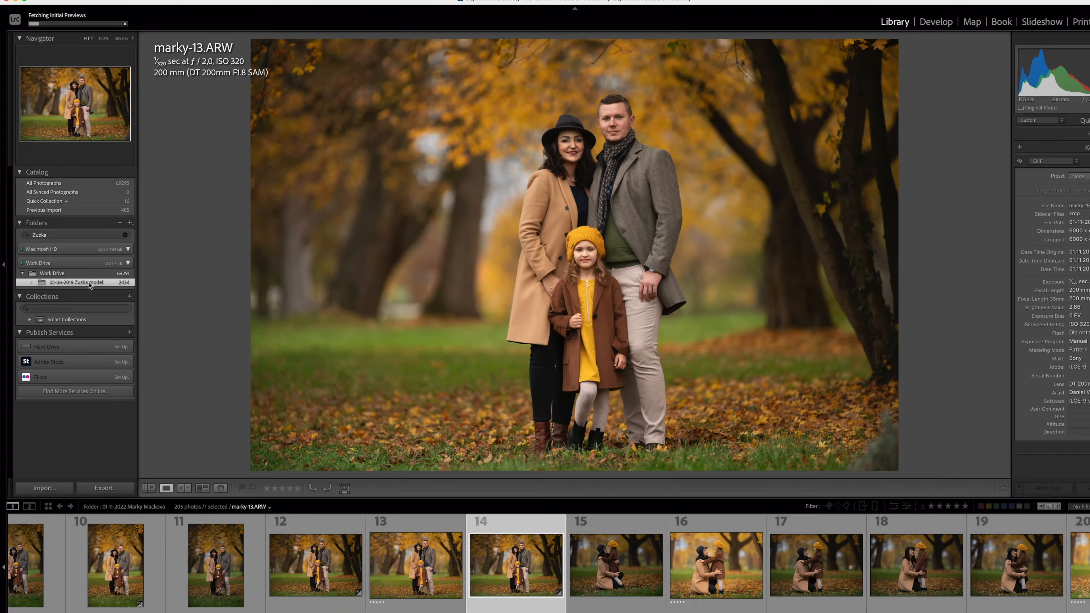
left_click(127, 251)
scroll(745, 558, "right", 10)
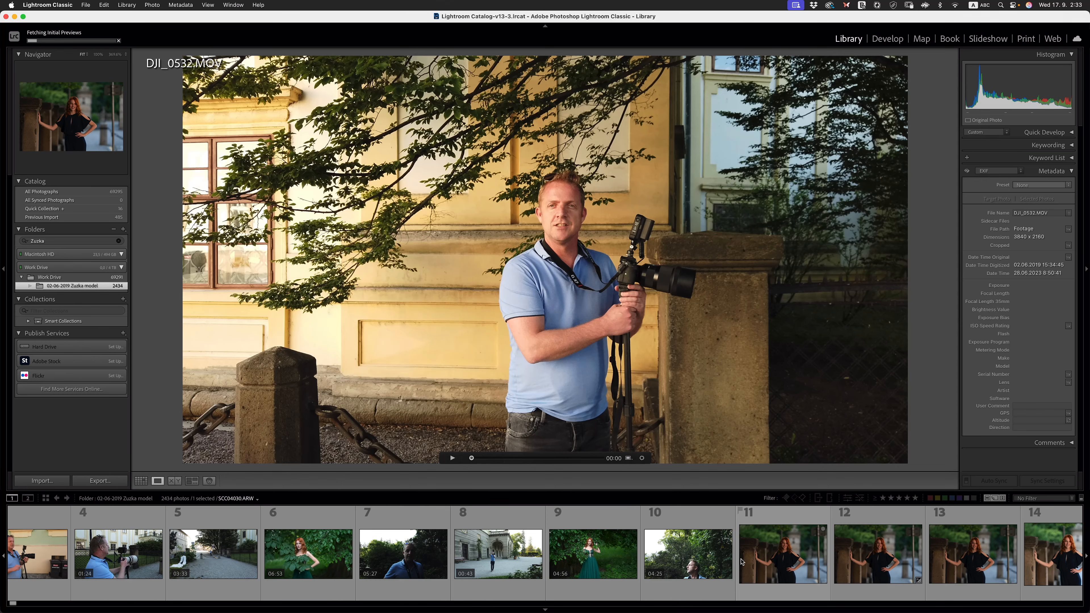
left_click(744, 562)
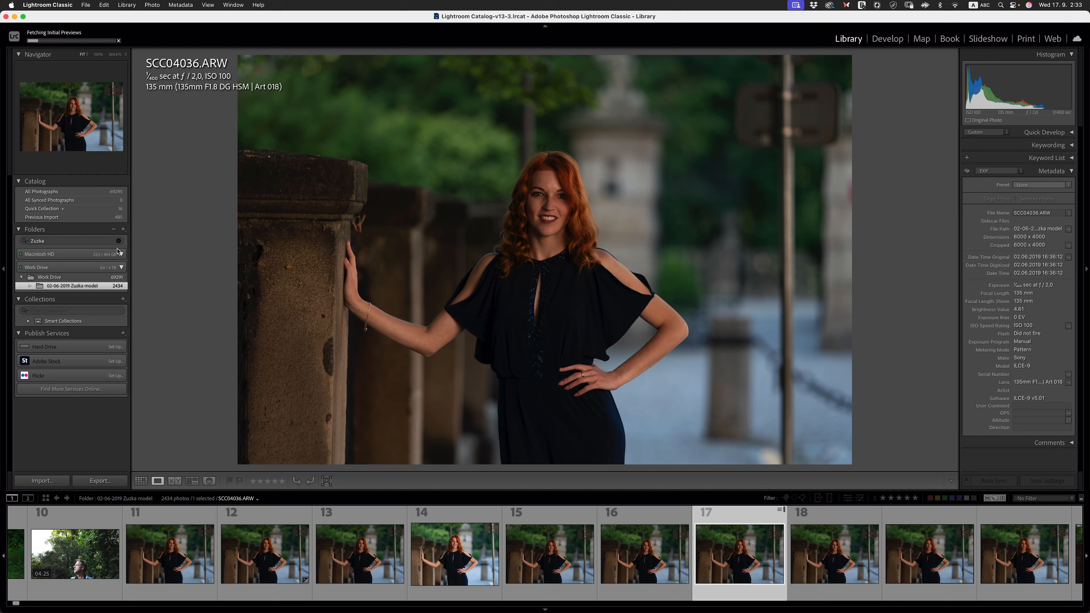
- Clear the folder name filter so that all shoot folders are listed again
left_click(106, 242)
key("BackSpace")
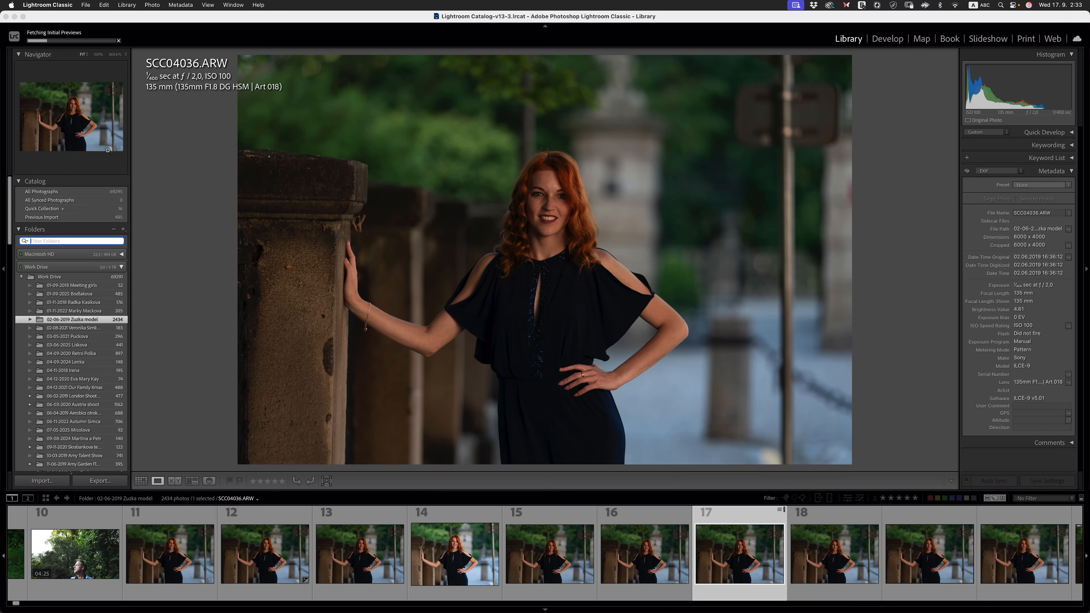
left_click(47, 45)
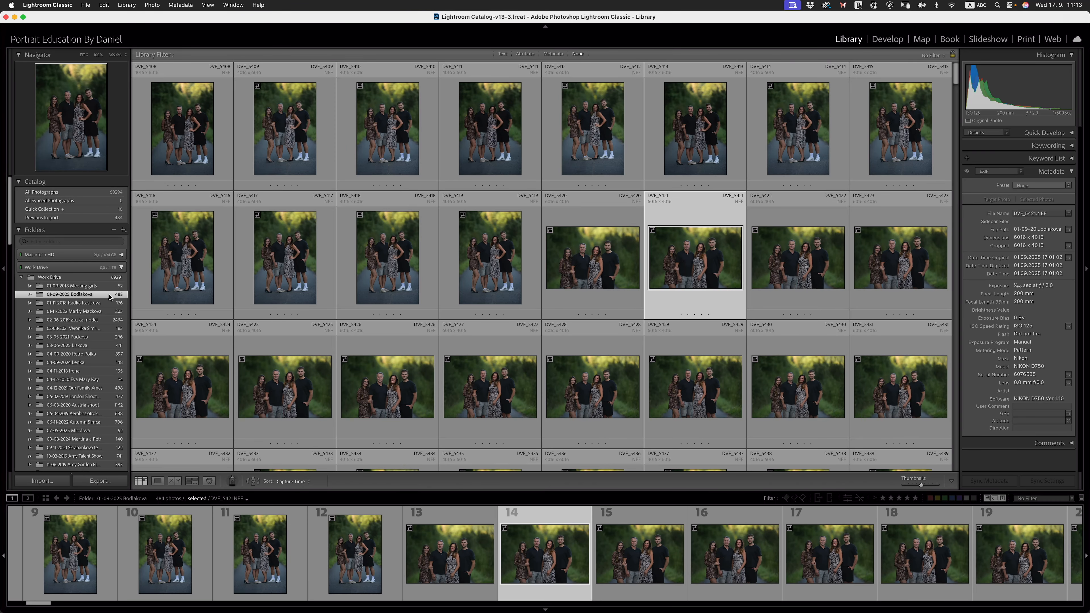
- Open the 01-11-2022 shoot folder and look through its photos from the first to the last
left_click(591, 248)
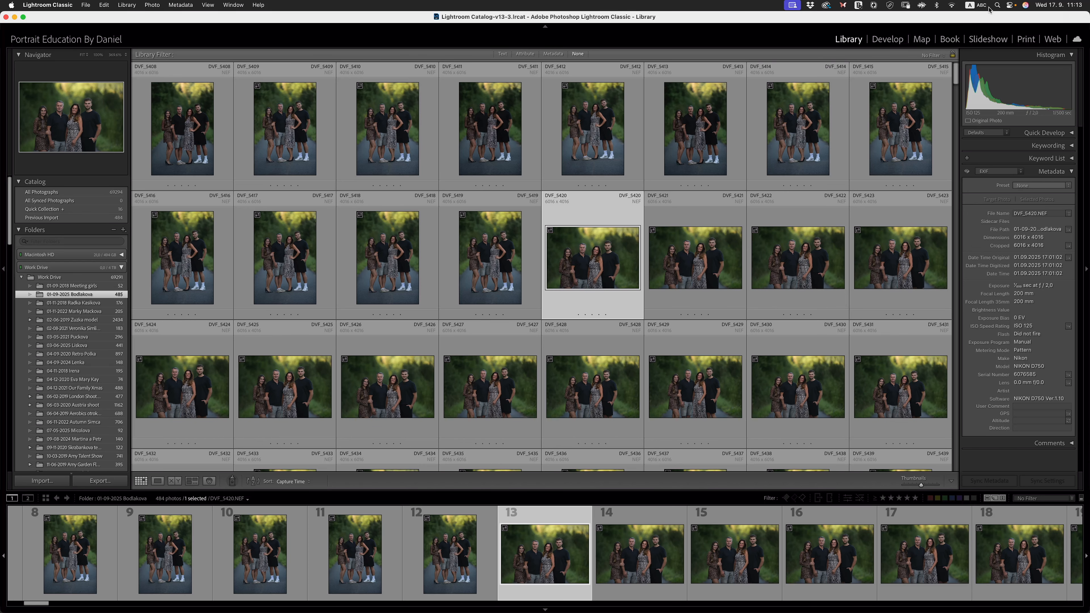
left_click(80, 313)
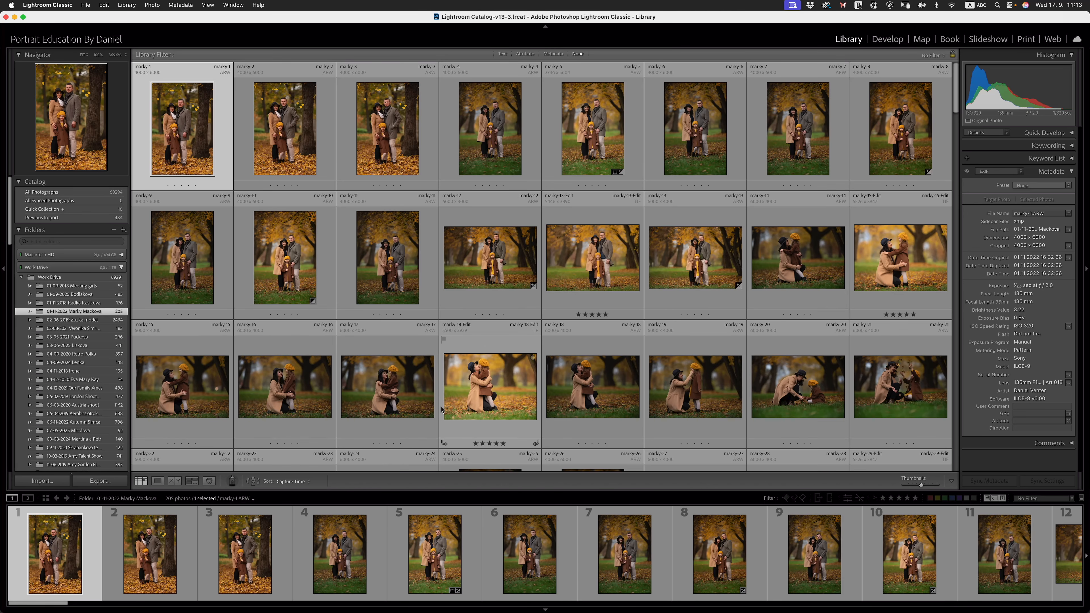
scroll(410, 249, "down", 20)
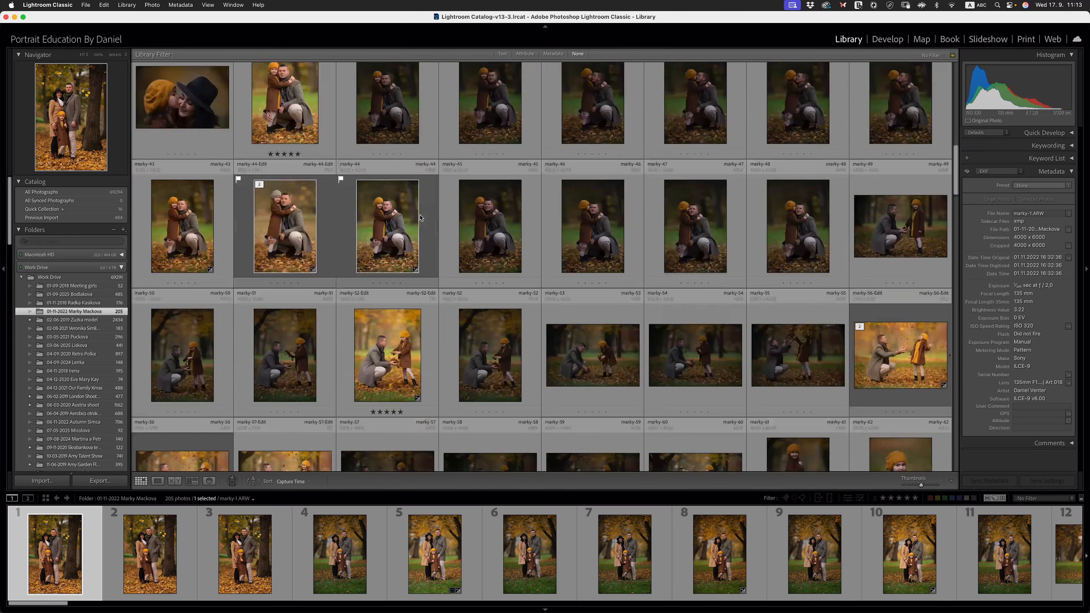
scroll(499, 233, "down", 5)
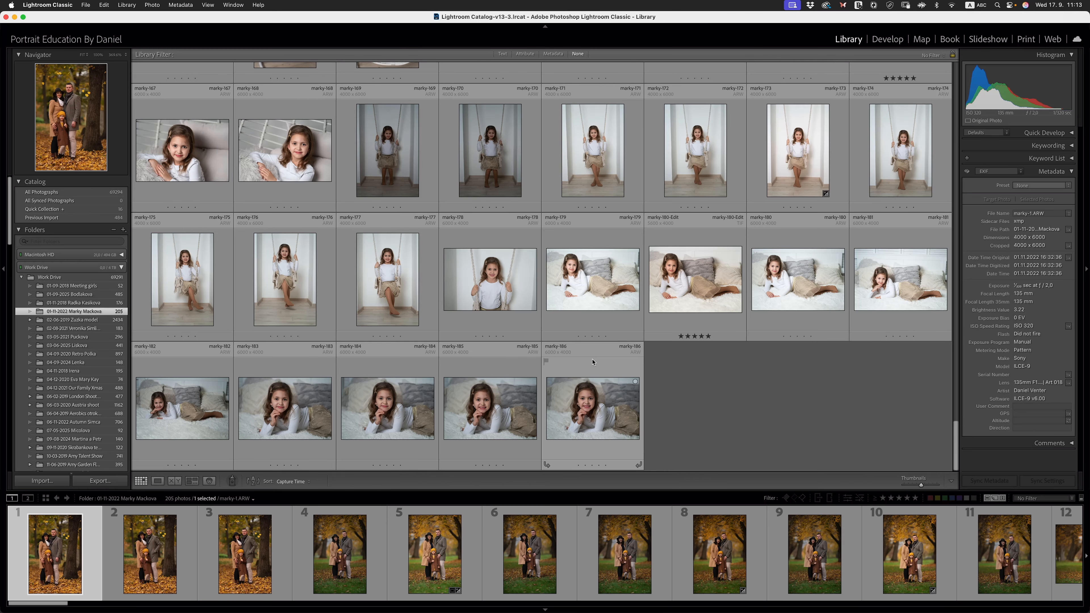
scroll(593, 362, "up", 15)
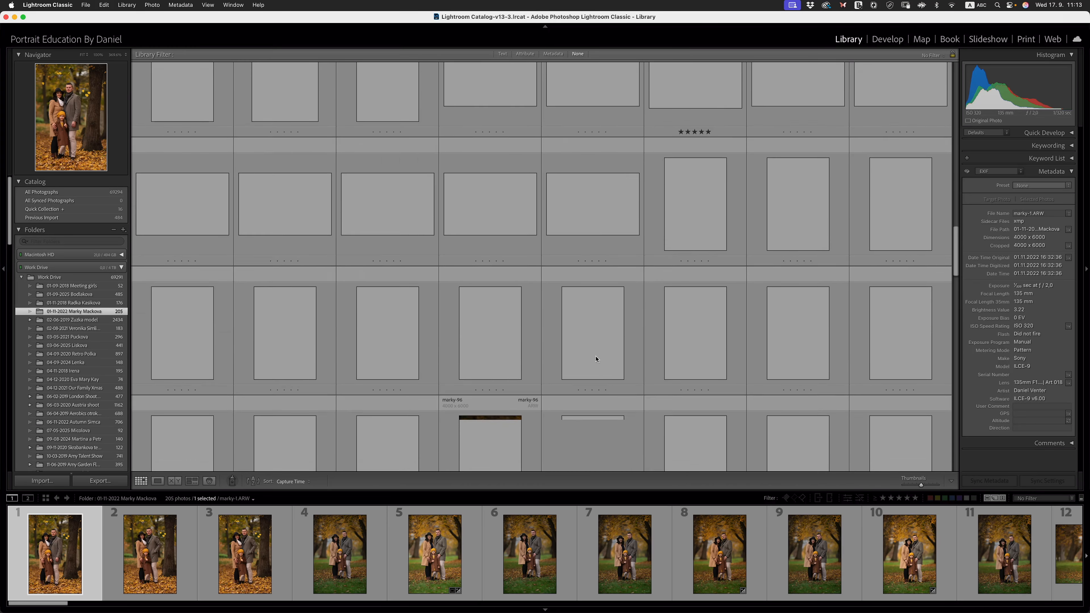
scroll(595, 359, "up", 15)
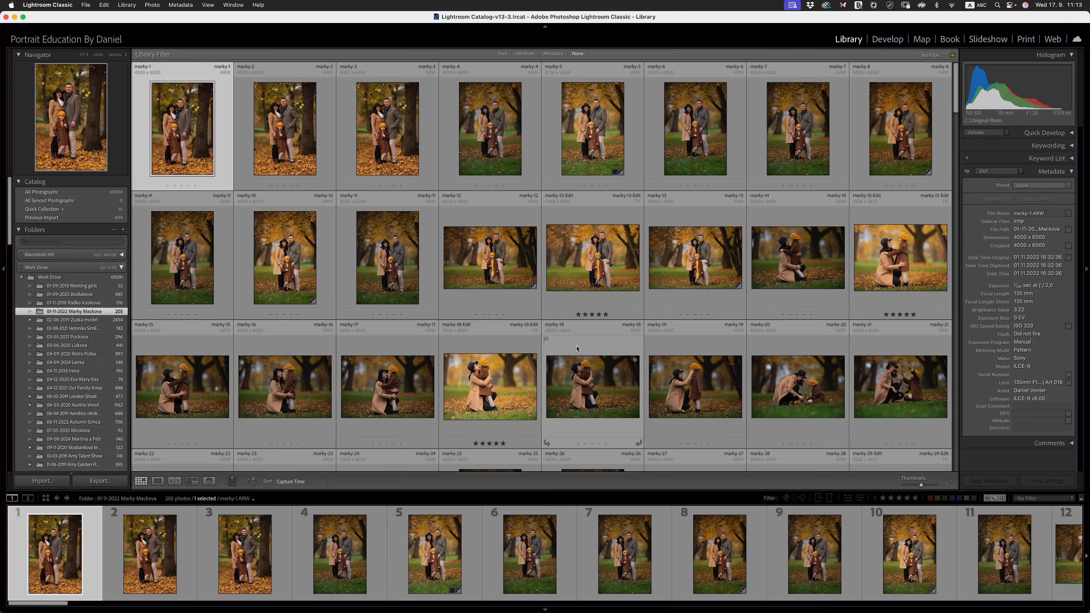
- Select all photos of the 01-11-2022 folder and open batch renaming from their file name metadata
key("super+a")
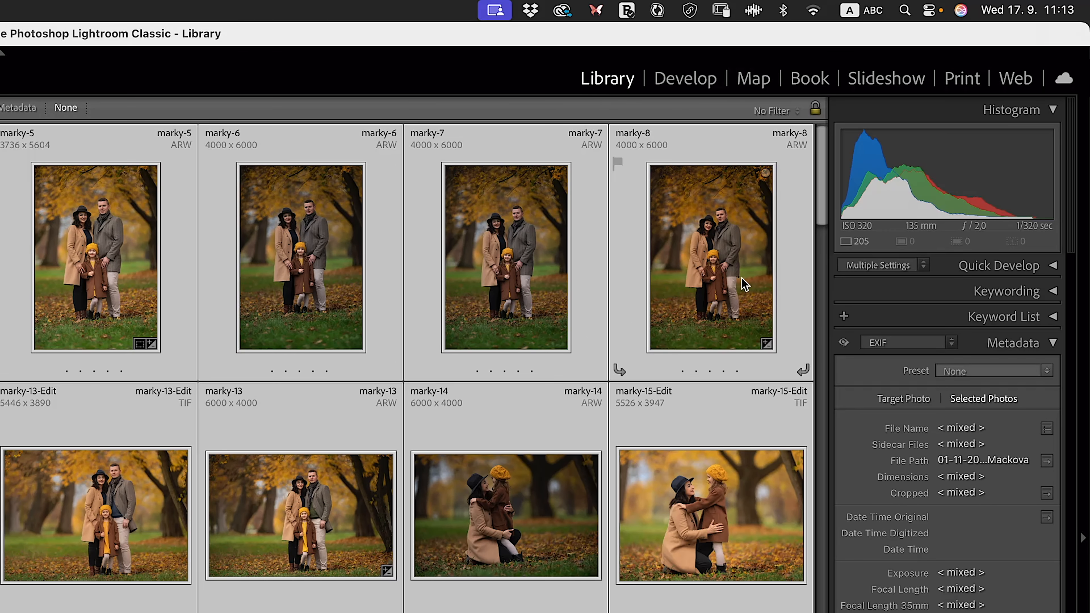
left_click(1024, 349)
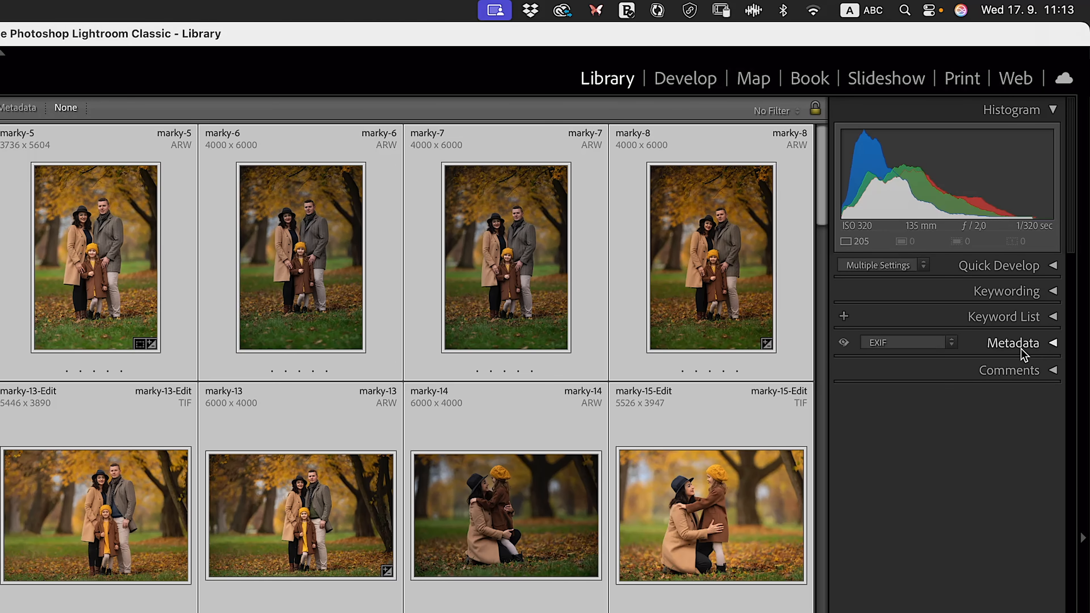
left_click(1037, 345)
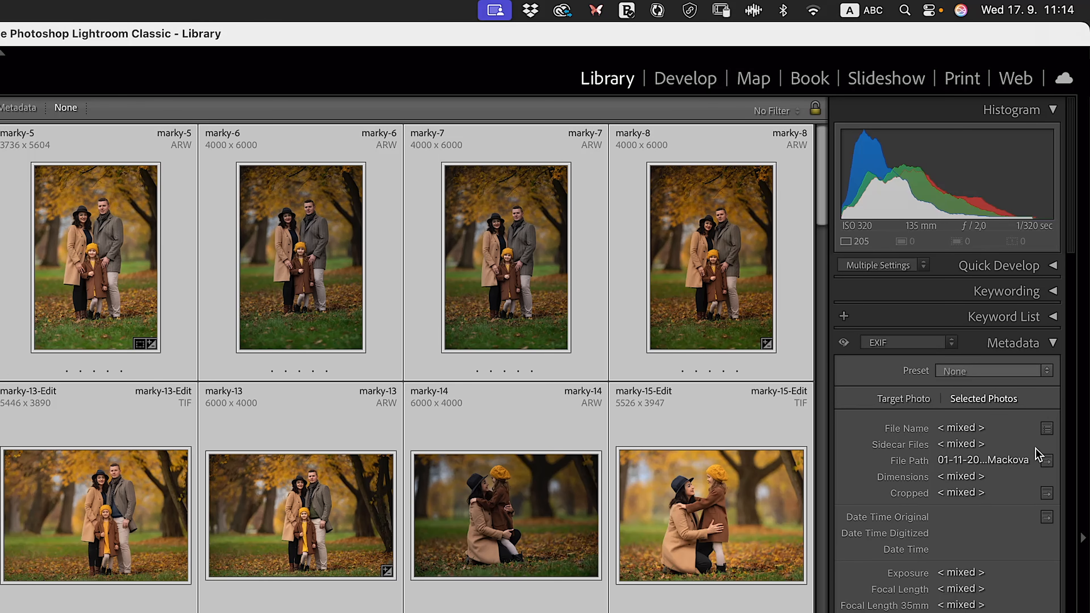
left_click(1047, 430)
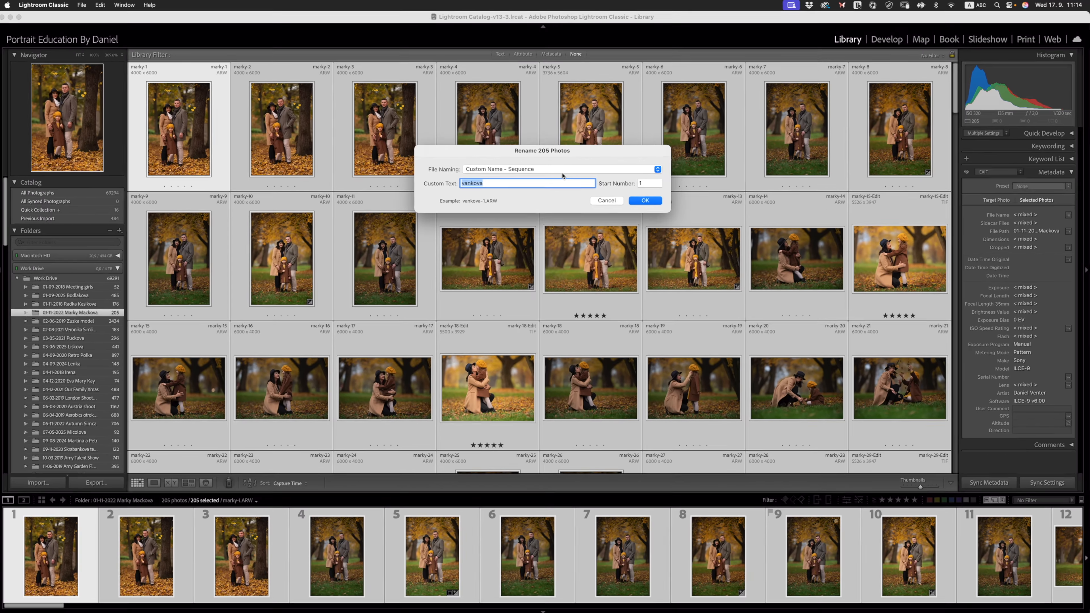
- Try the Custom Name and Custom Name - Sequence file naming templates, select the custom text, and cancel the rename
left_click(562, 169)
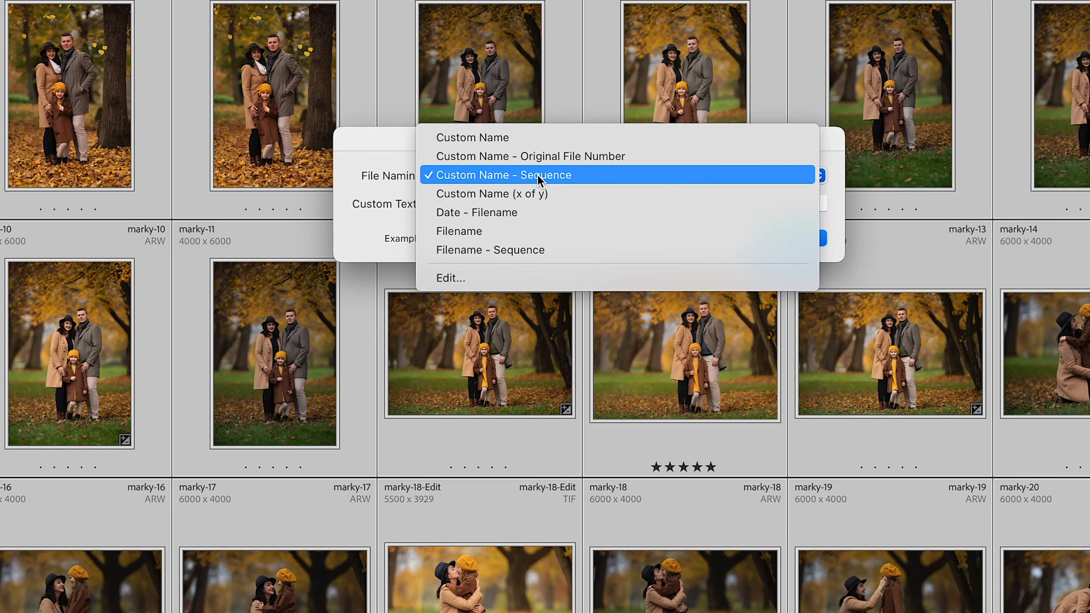
left_click(489, 138)
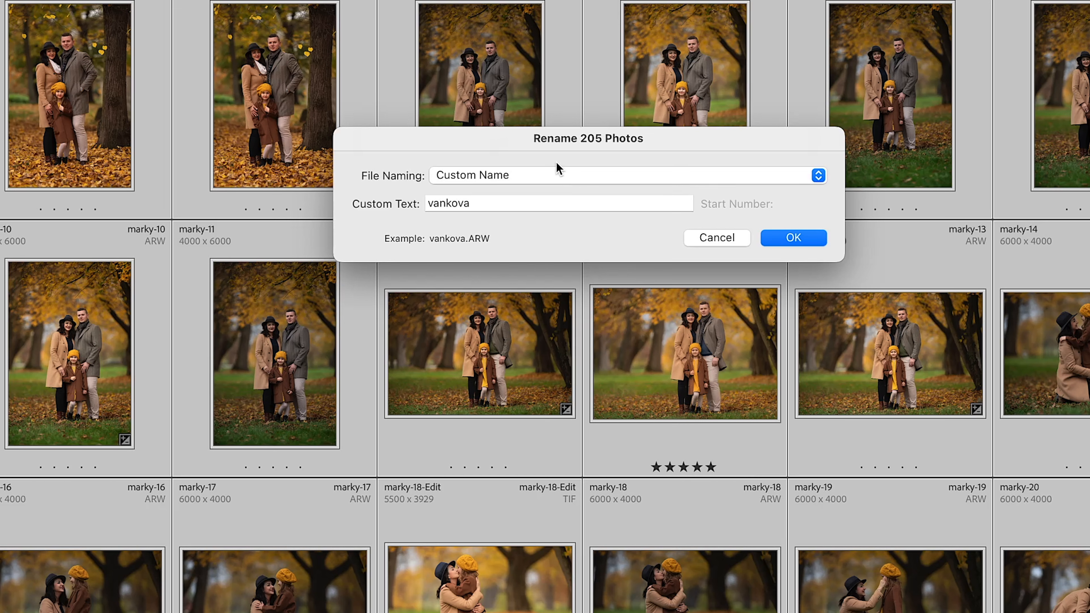
left_click(557, 174)
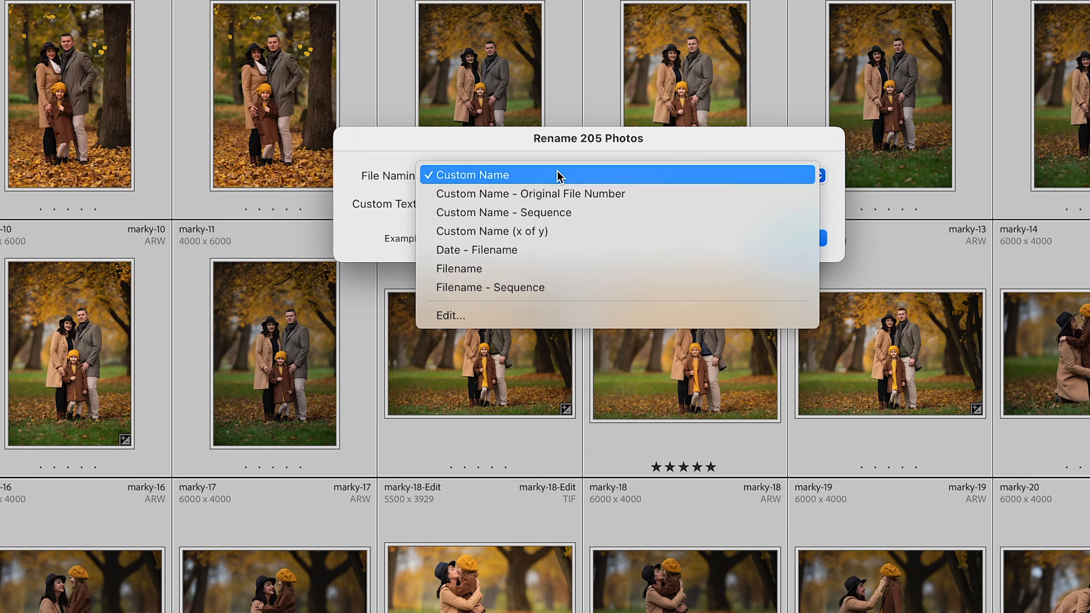
left_click(554, 212)
double_click(484, 199)
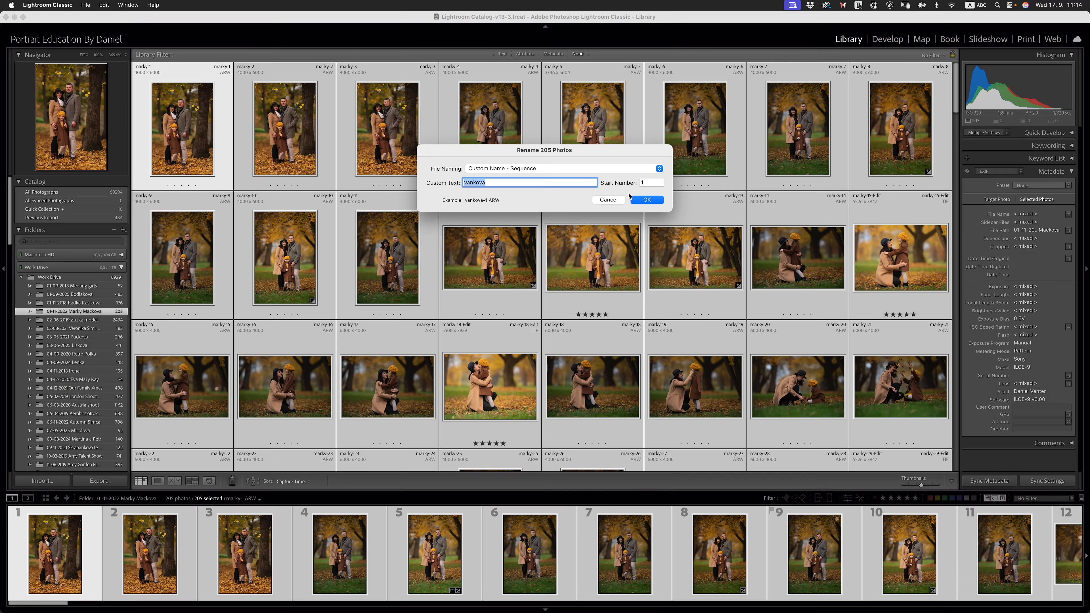
left_click(620, 201)
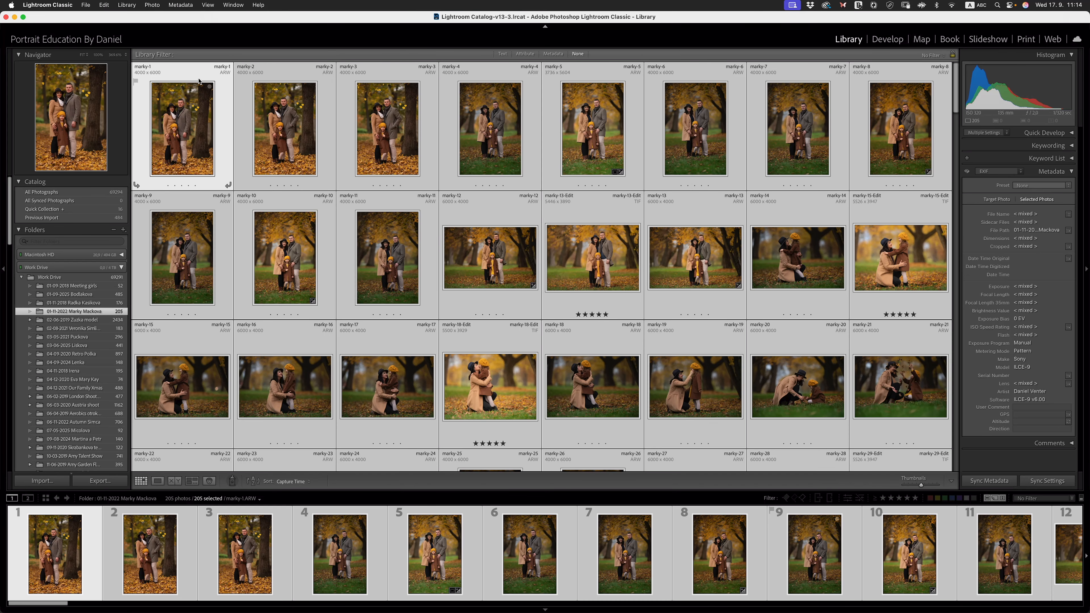
- Select all photos in the 01-11-2022 folder and open the export settings for them
scroll(368, 116, "down", 15)
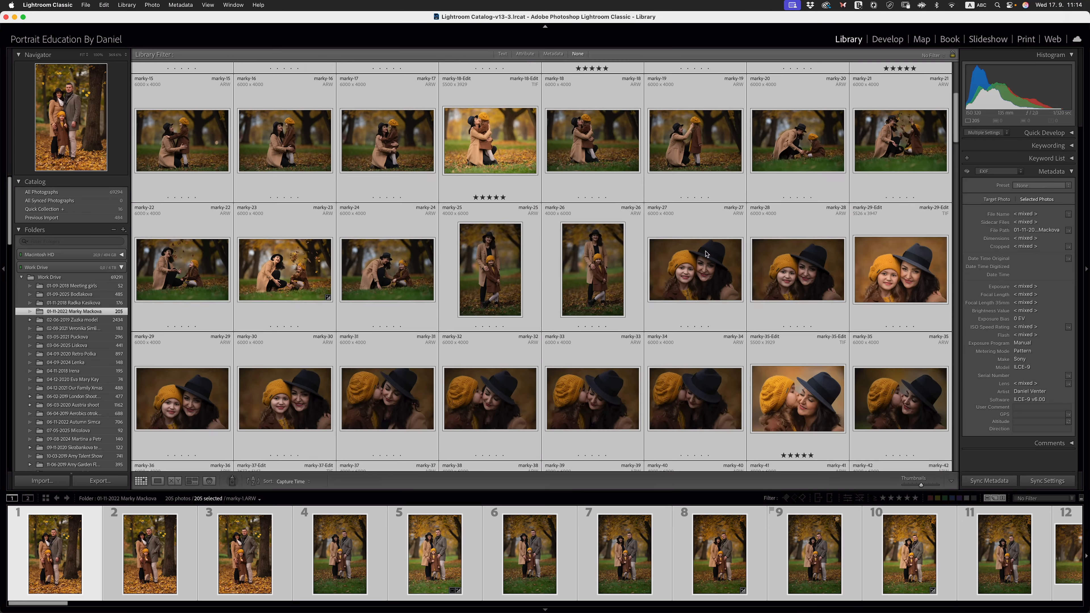
scroll(684, 223, "down", 10)
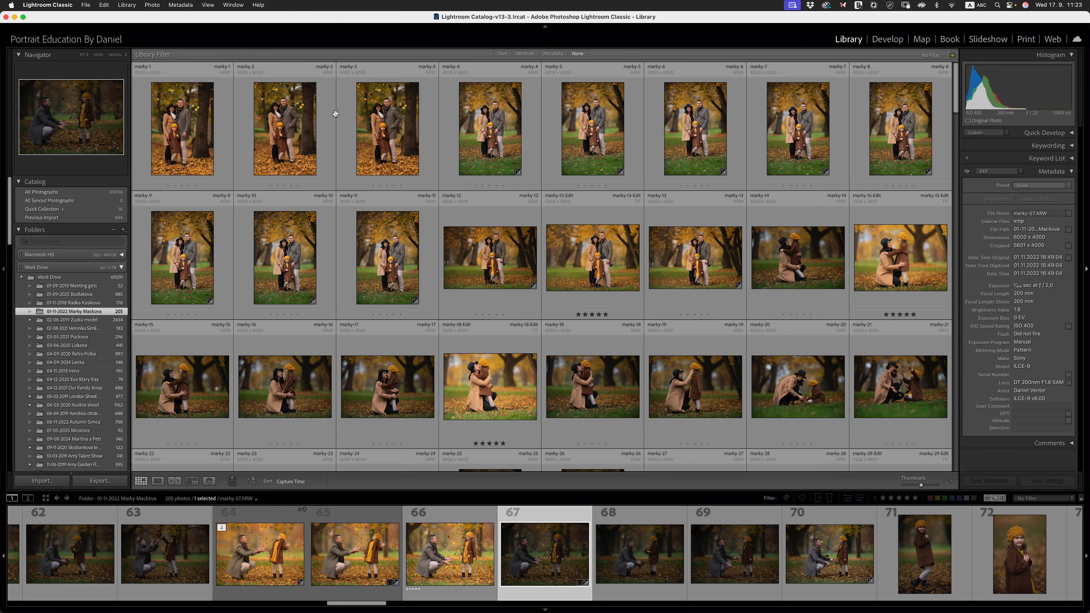
left_click(199, 149)
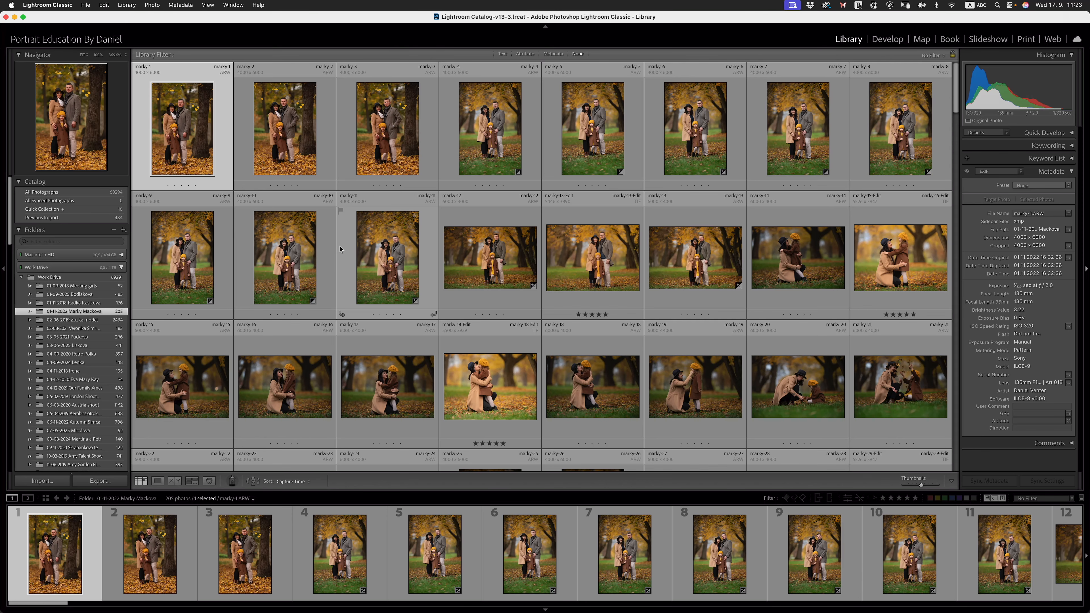
key("super+a")
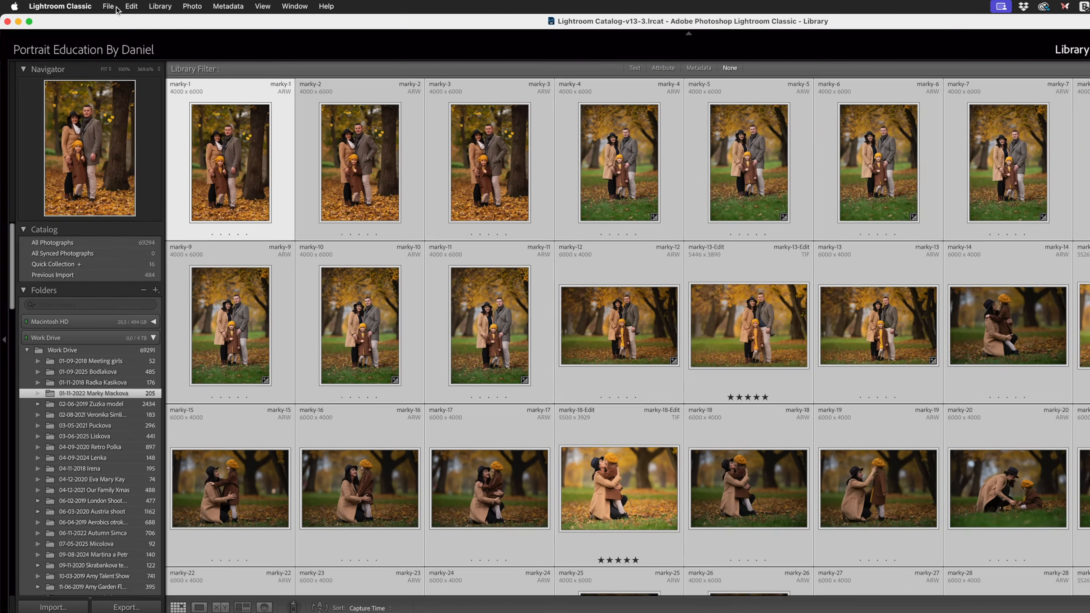
left_click(86, 5)
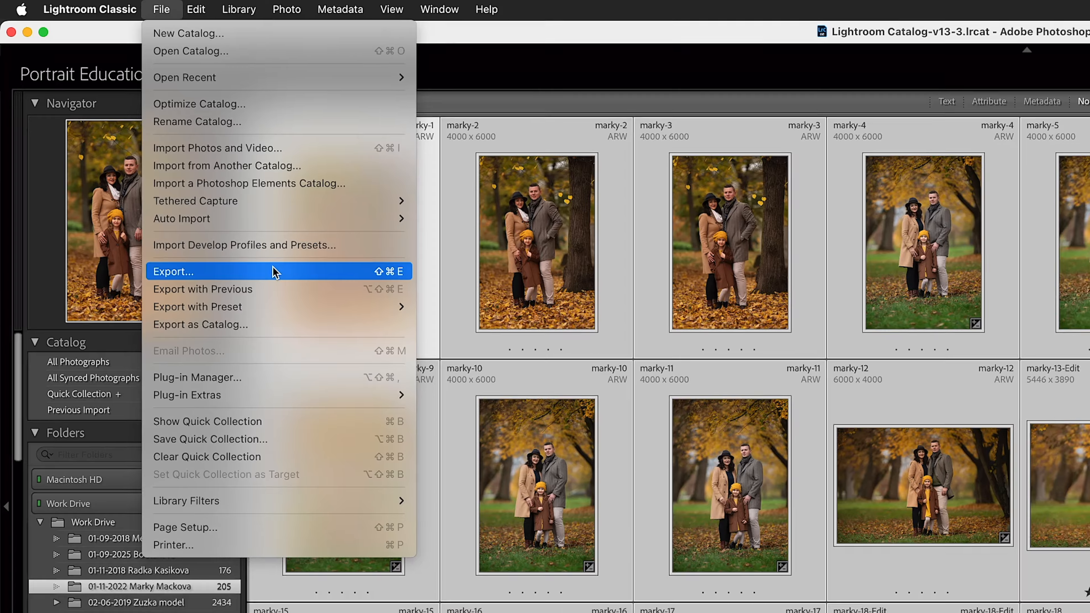
left_click(273, 271)
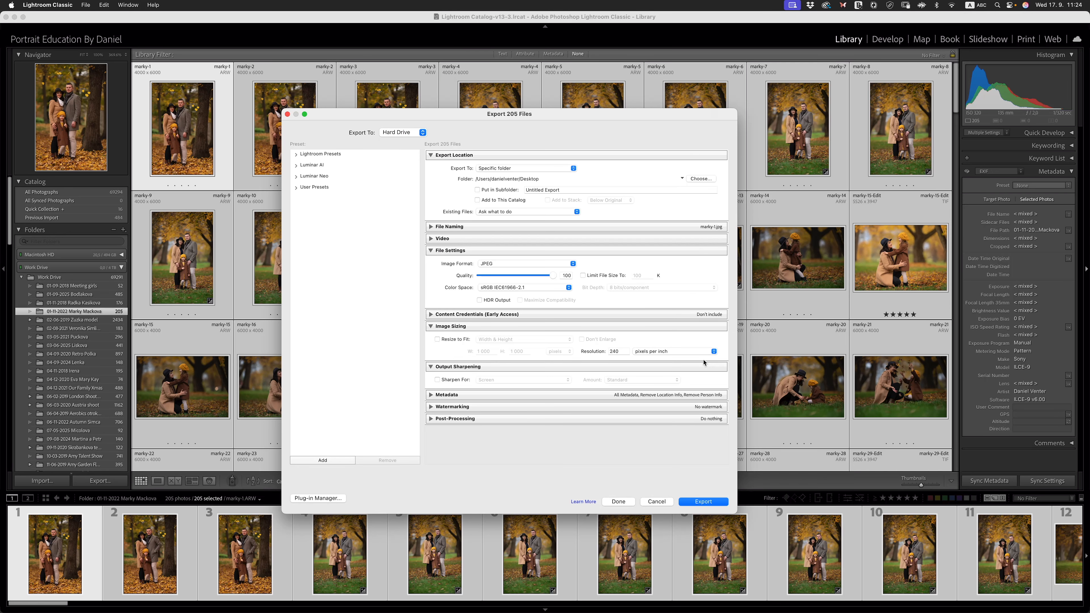
- Export the selected photos into a new Desktop folder named with the client's first name followed by "Proofs 2025"
left_click(702, 179)
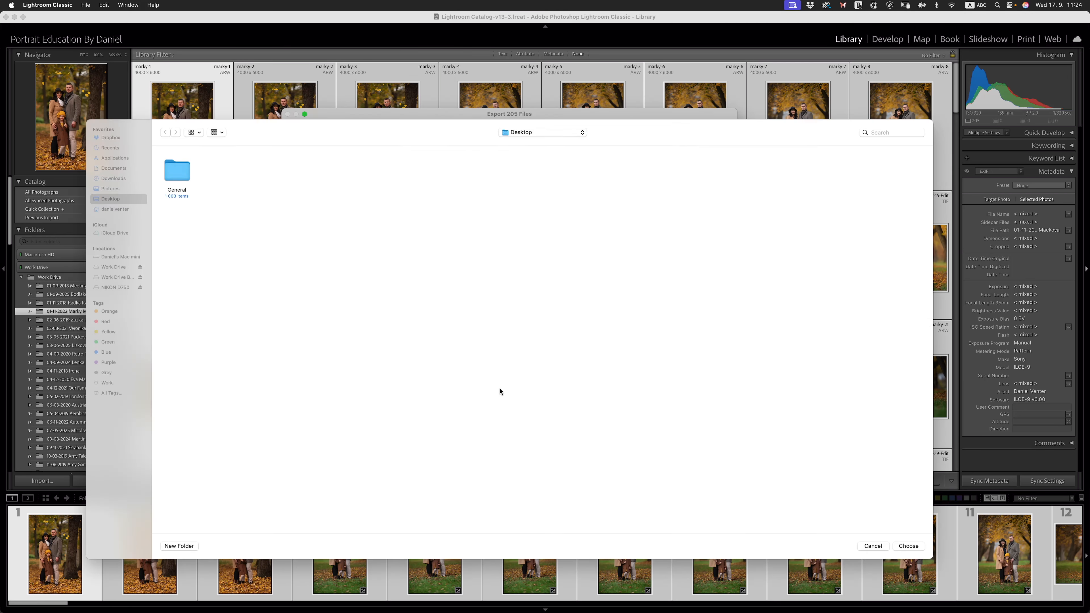
right_click(383, 278)
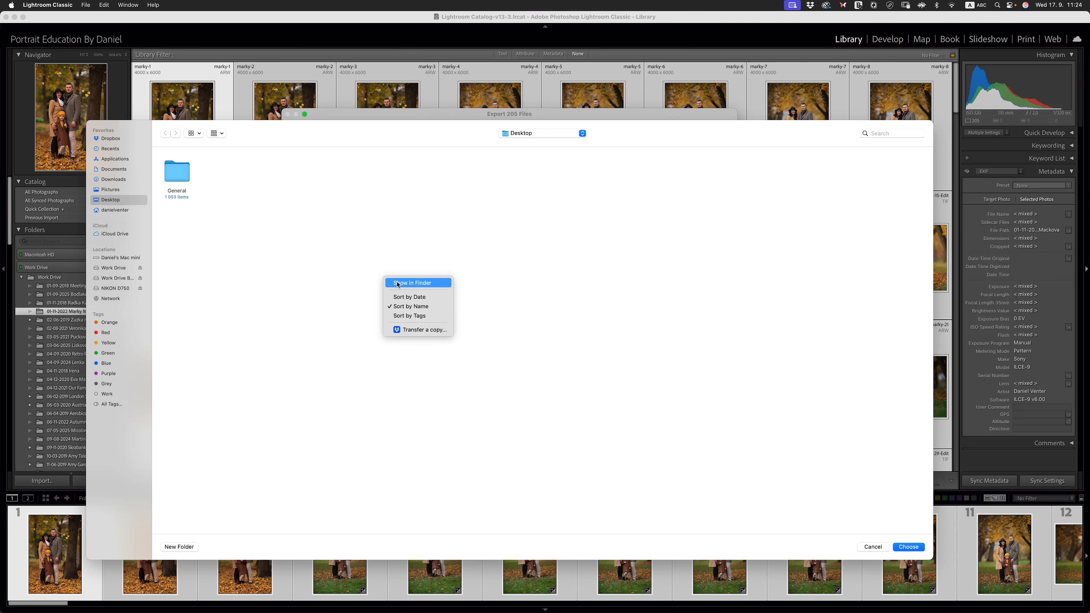
left_click(169, 547)
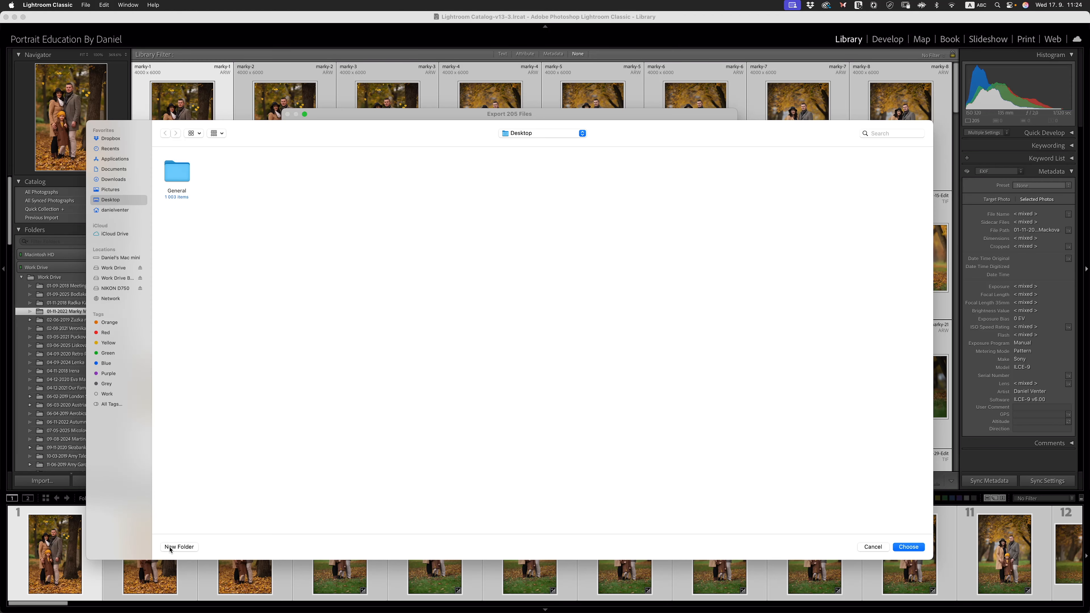
left_click(170, 548)
type("Marky")
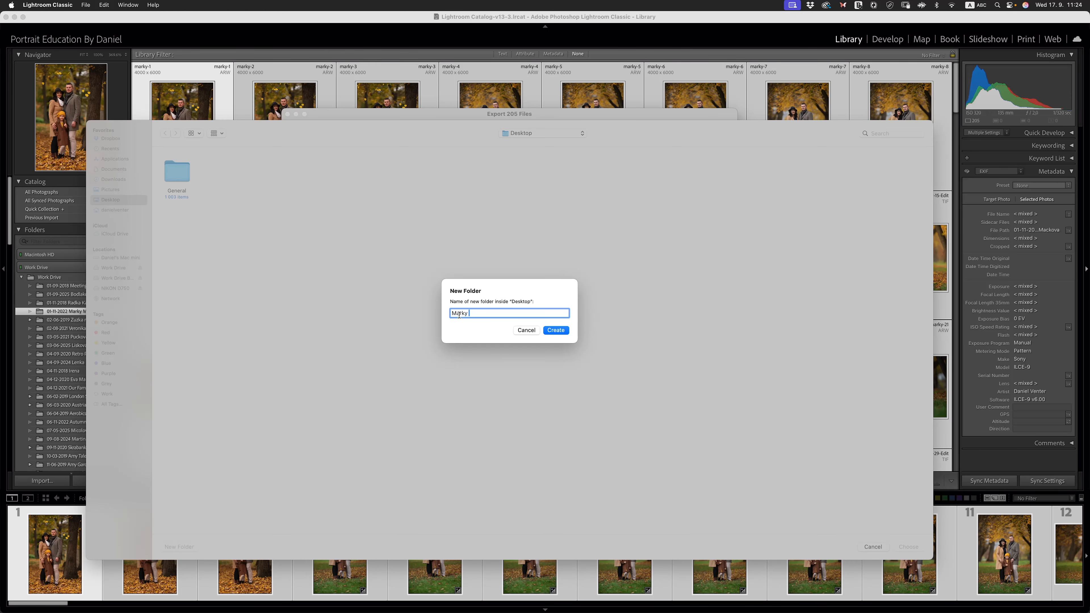
type(" Proofs 2025")
left_click(556, 330)
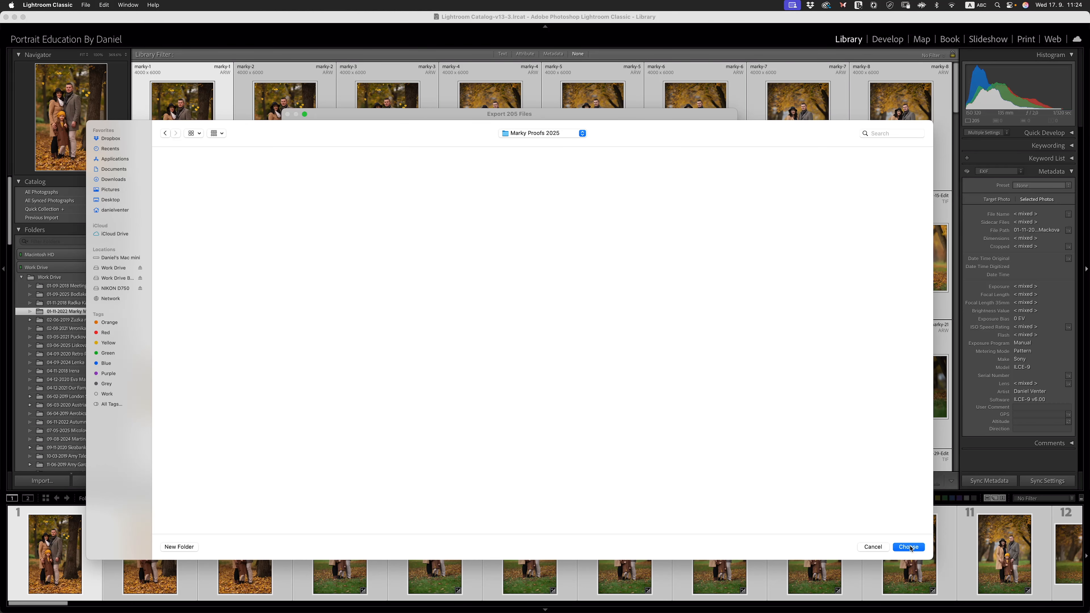
left_click(908, 547)
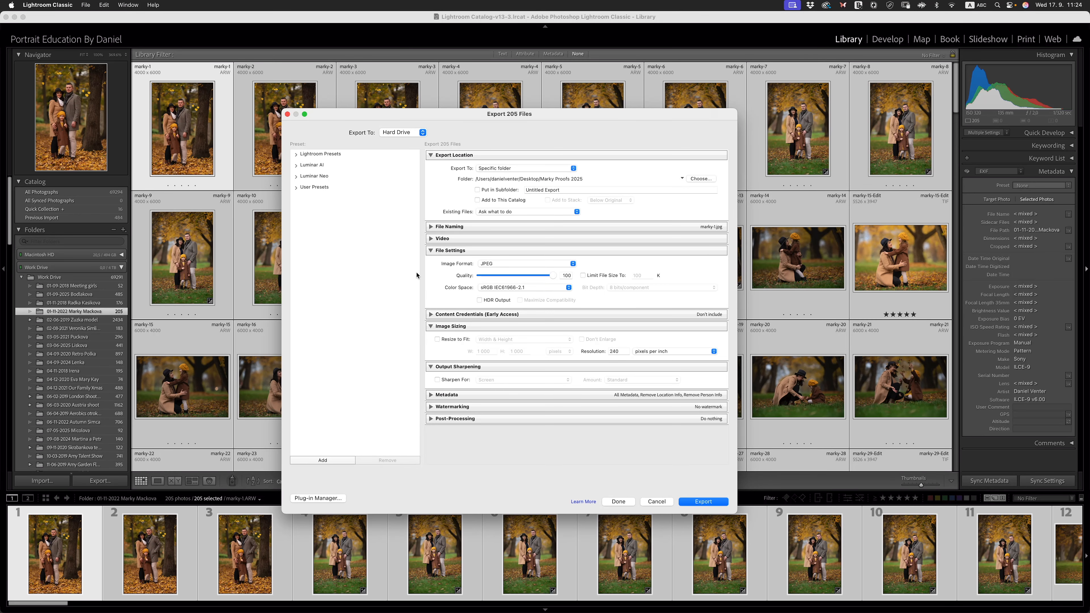
left_click(721, 504)
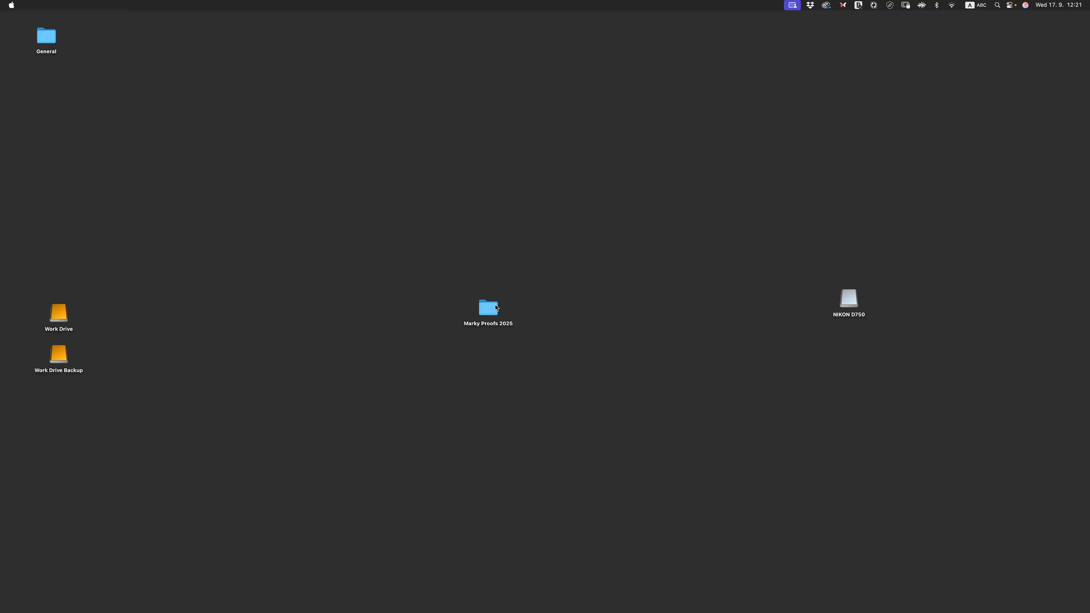
- Switch to Zenfolio in Chrome and preview the client's 2022 proof gallery as visitors see it
left_click(243, 598)
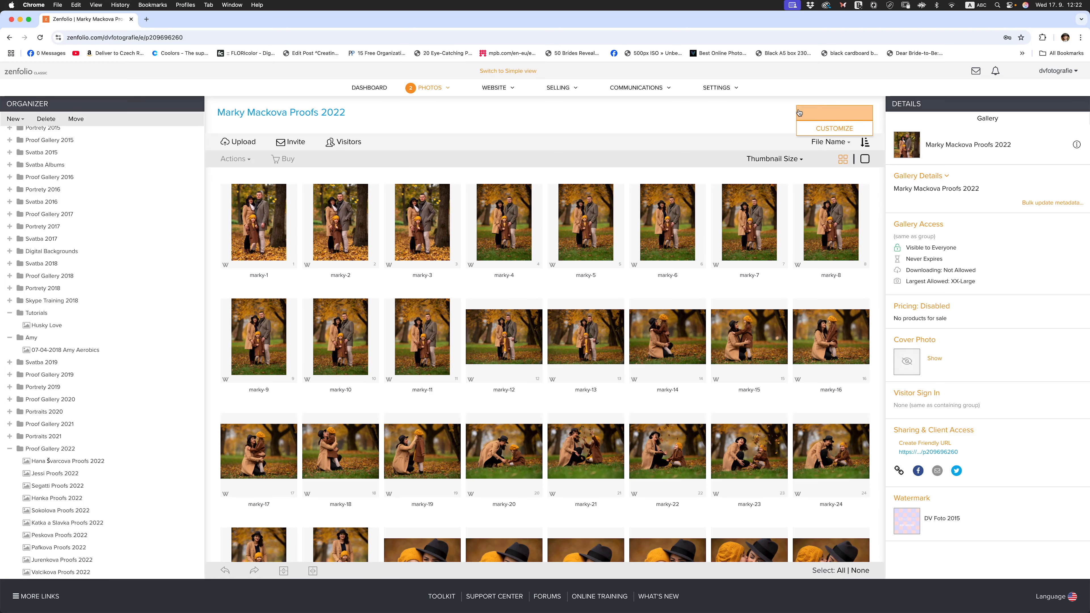
left_click(814, 116)
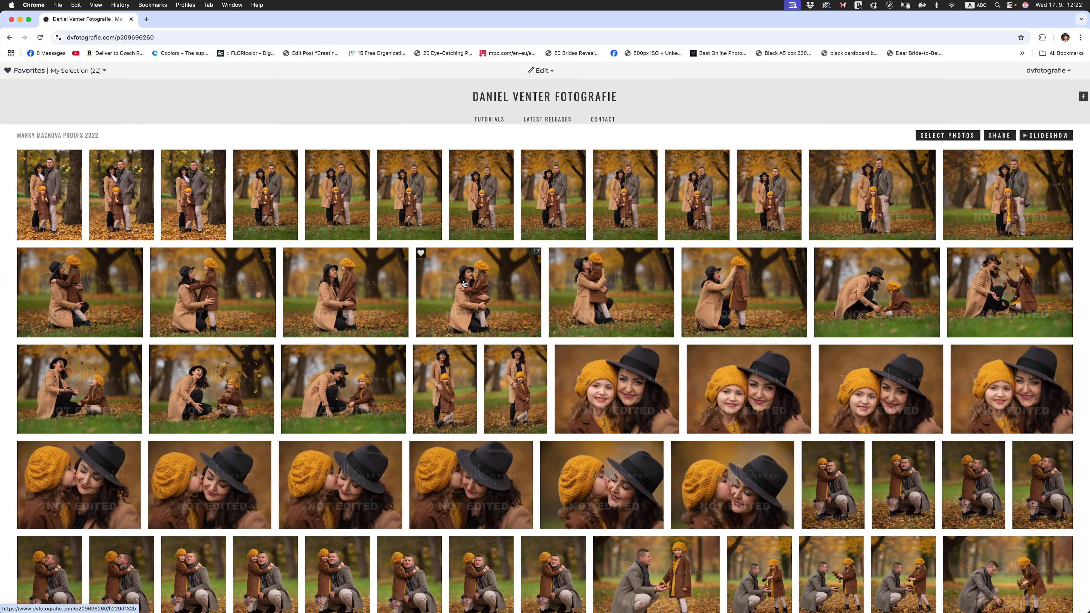
- Switch to Lightroom Classic and compare the whole 01-11-2022 folder with its five-star edited photos by toggling the rating filter
mouse_move(379, 541)
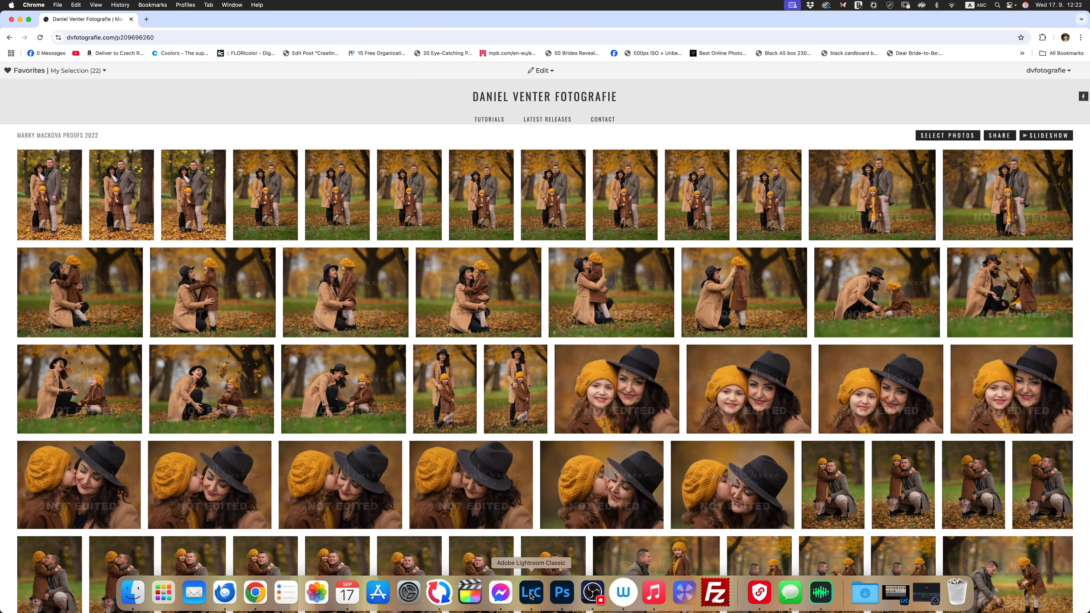
left_click(532, 594)
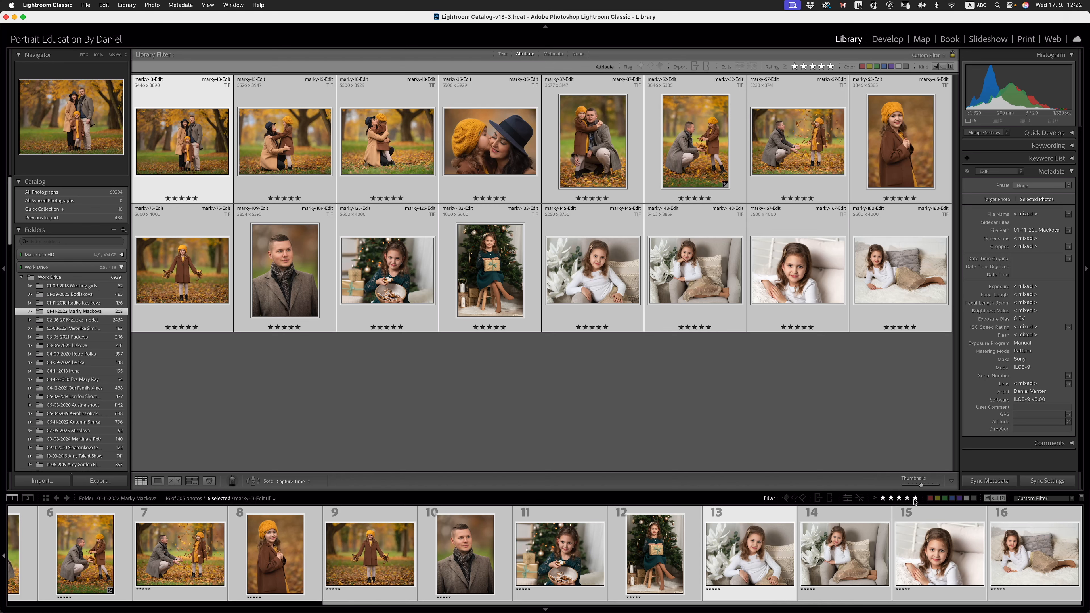
left_click(914, 499)
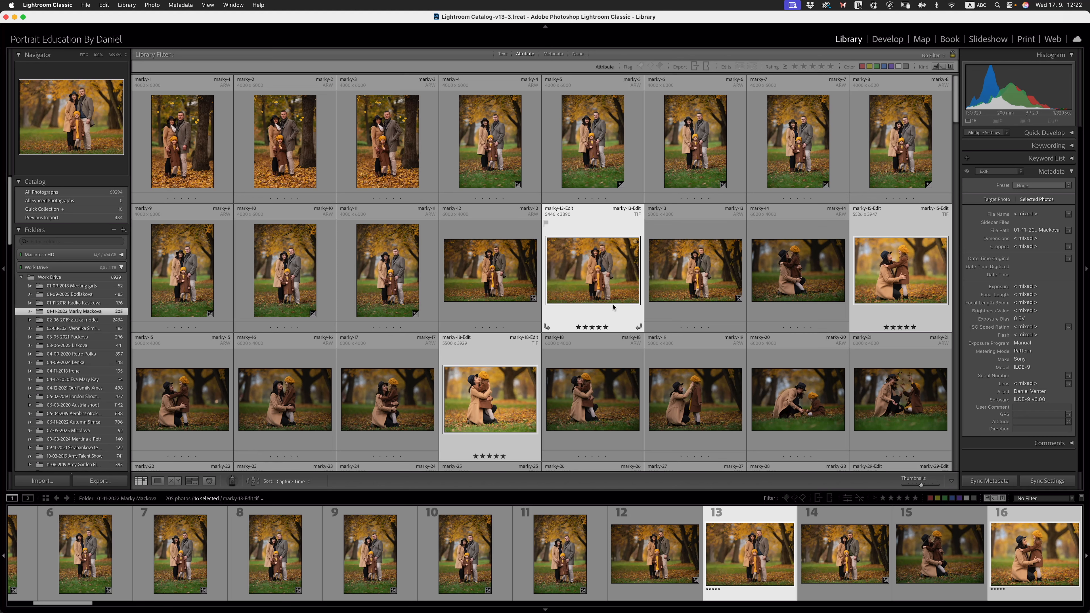
left_click(915, 498)
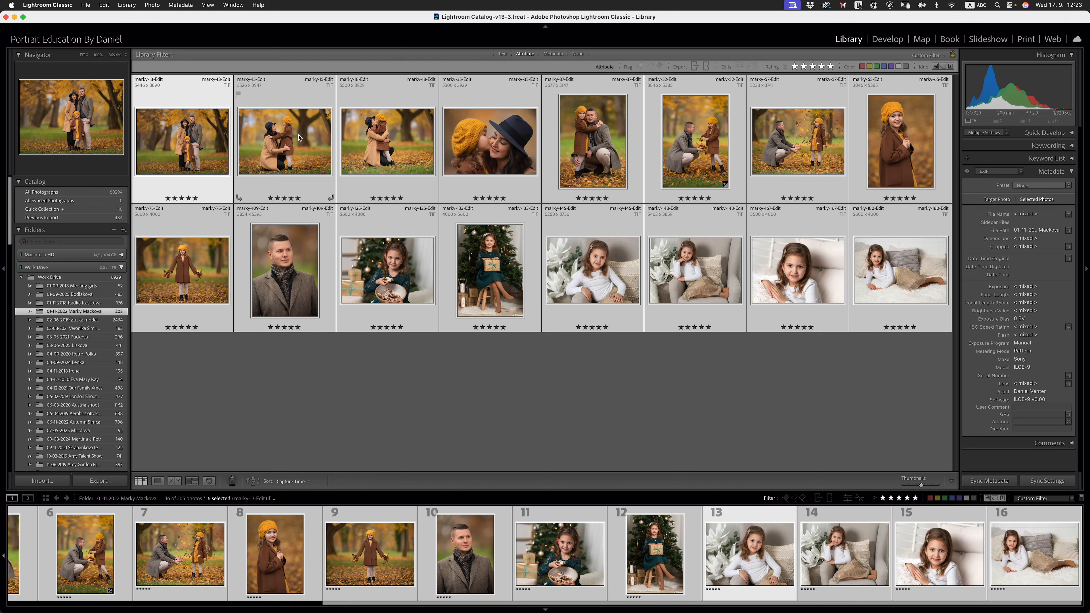
left_click(14, 17)
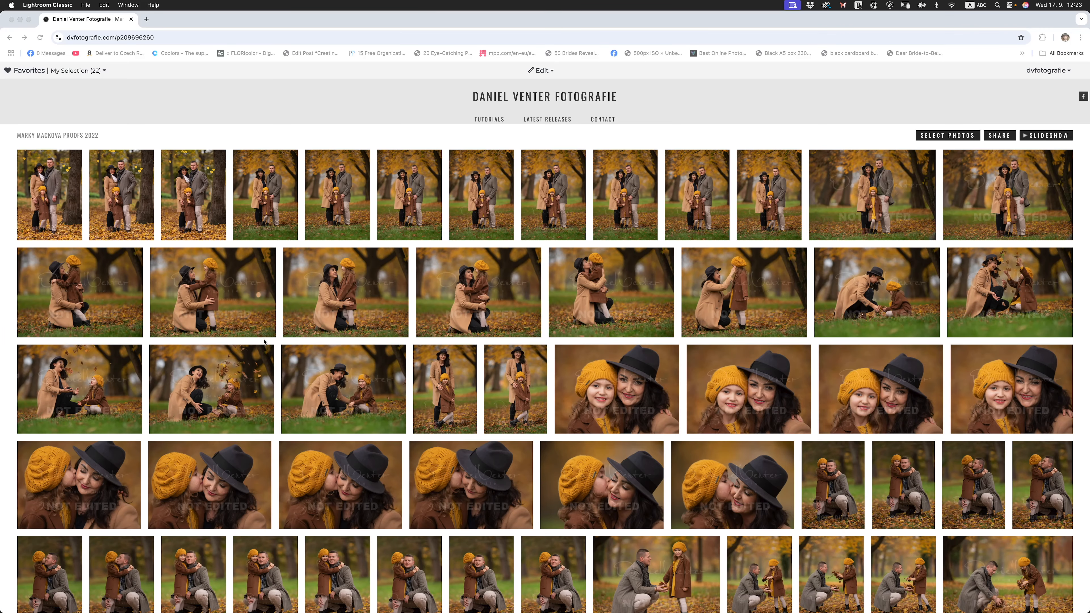
- Return to the Zenfolio organizer, collapse Proof Gallery 2022 and open the client's finished gallery in the Portraits 2022 group
left_click(9, 38)
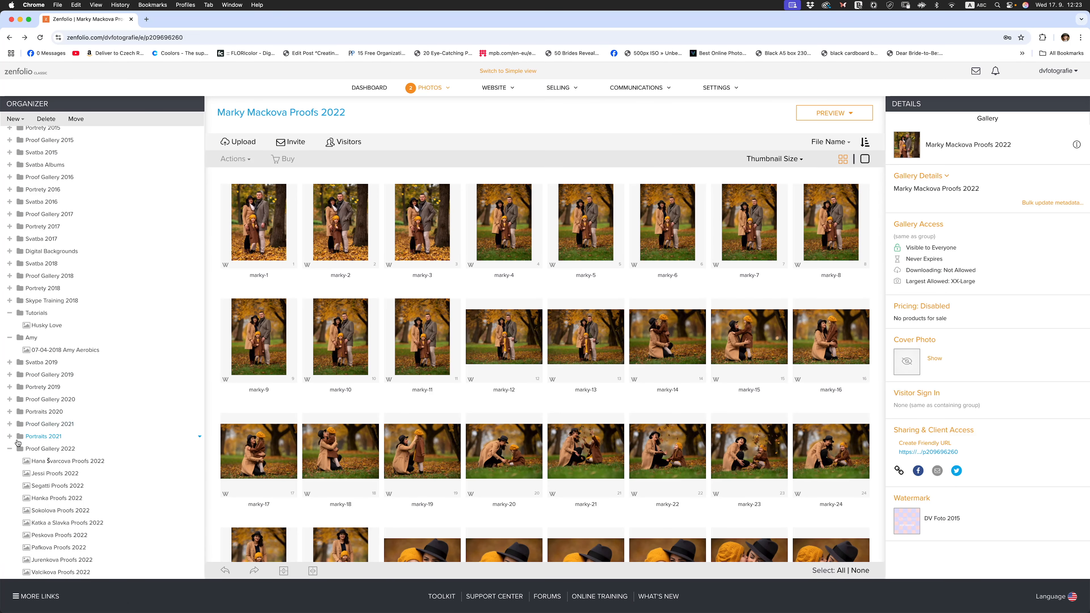
left_click(10, 448)
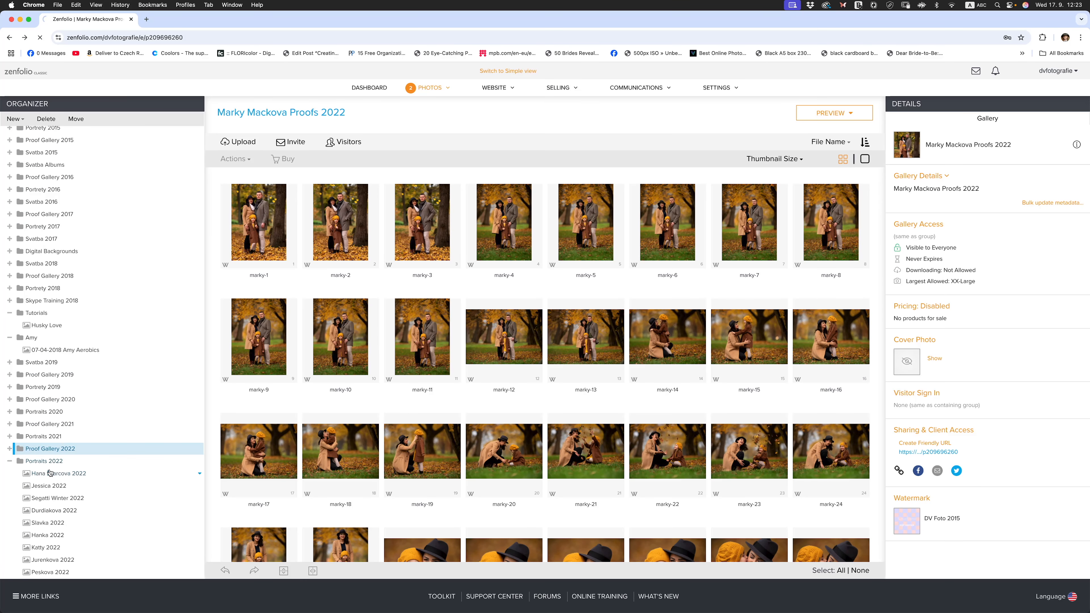
left_click(53, 466)
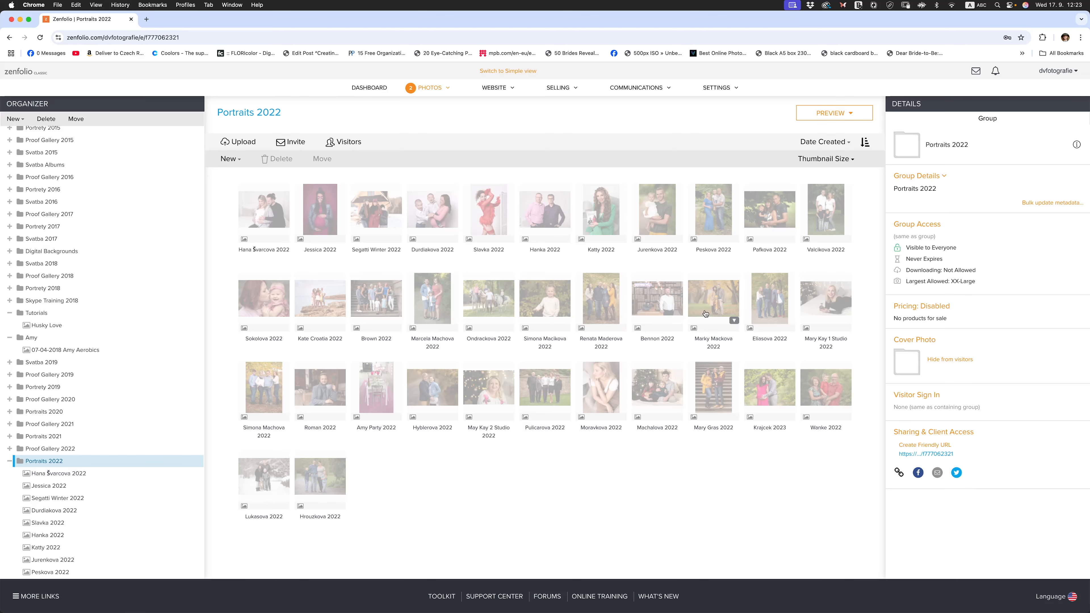
double_click(705, 312)
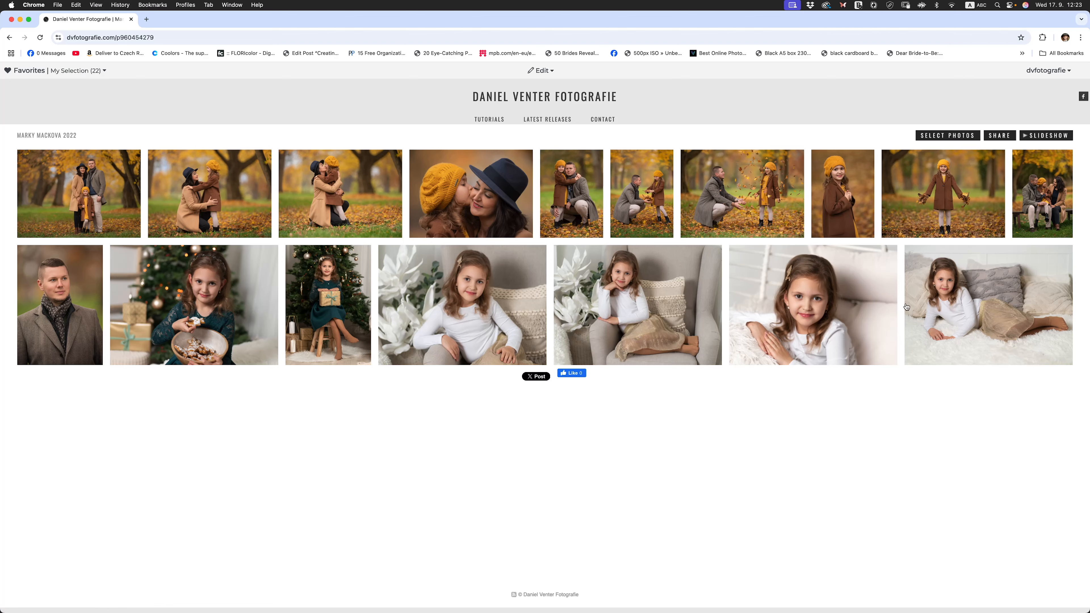
- Try selecting several autumn photos in the visitor view of the client's finished gallery
left_click(960, 134)
left_click(935, 200)
left_click(855, 207)
left_click(768, 217)
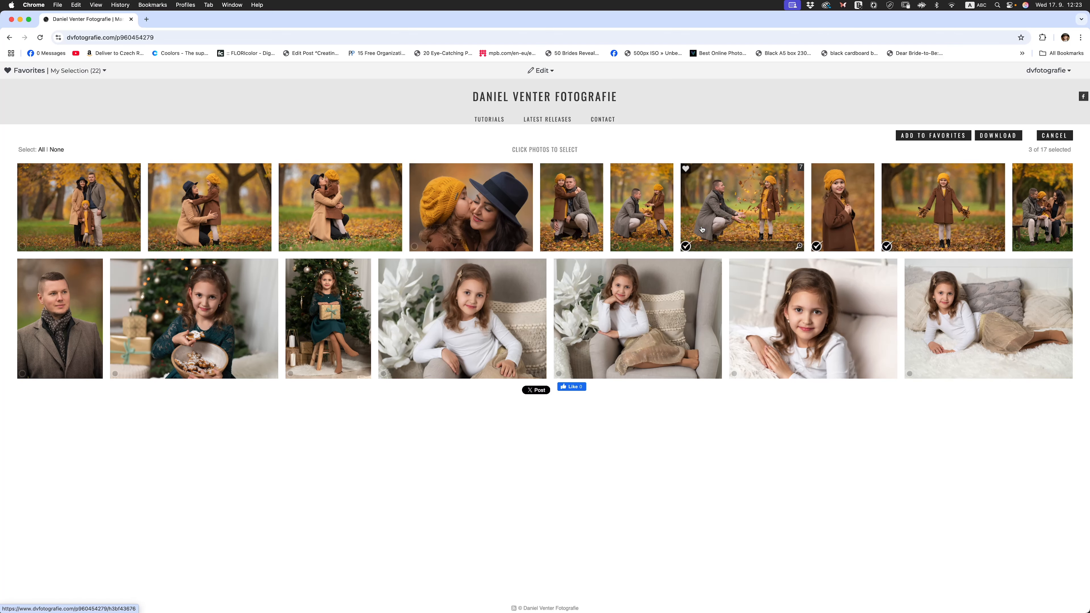
left_click(660, 228)
left_click(571, 228)
left_click(498, 238)
left_click(206, 223)
- Return to the organizer from the gallery preview and open the Proof Gallery 2022 group
left_click(10, 38)
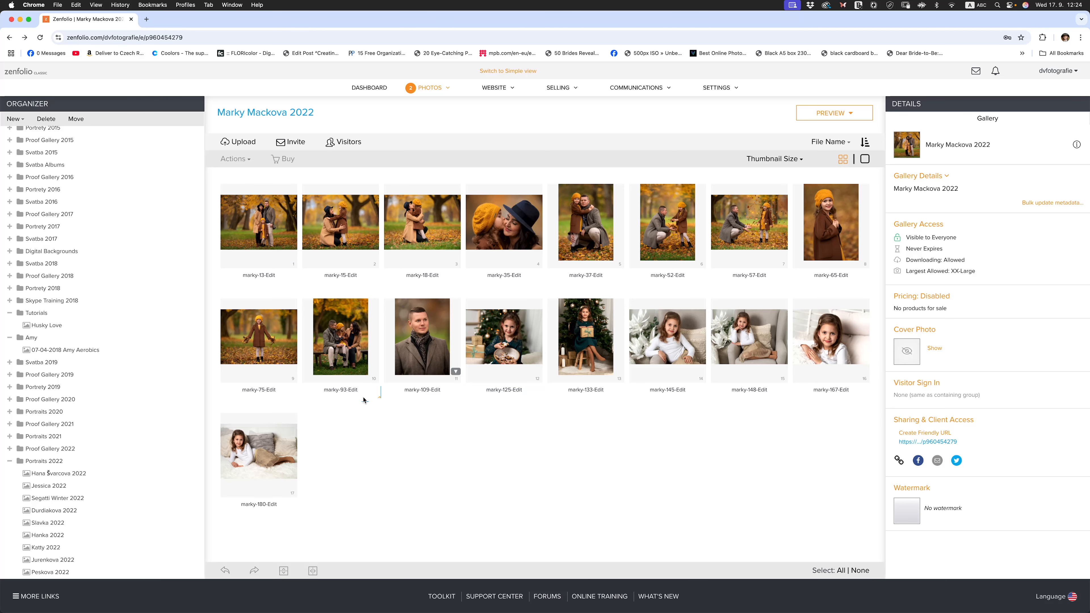
left_click(42, 448)
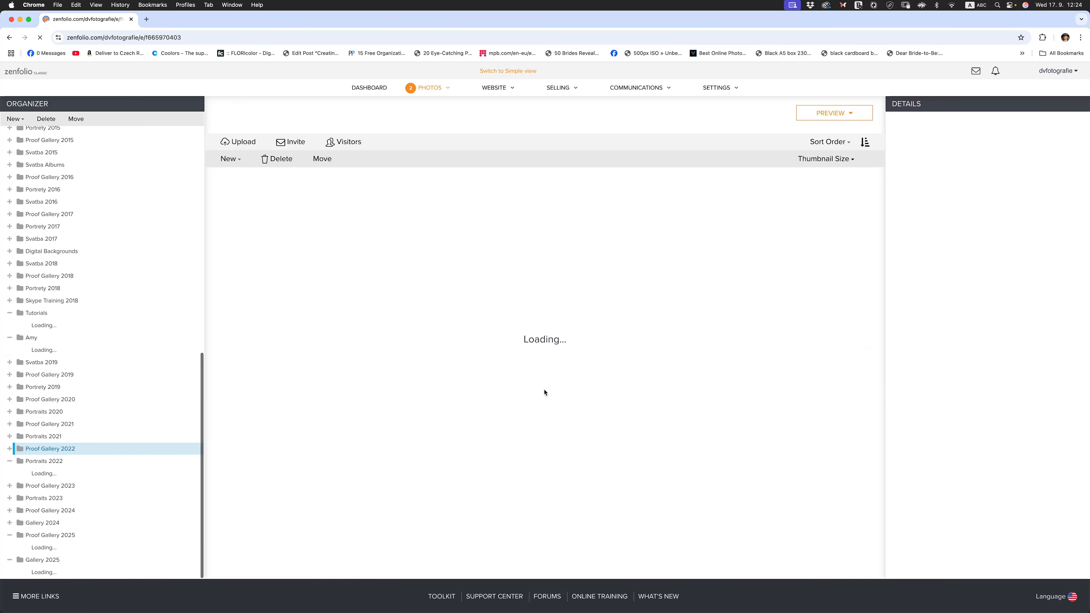